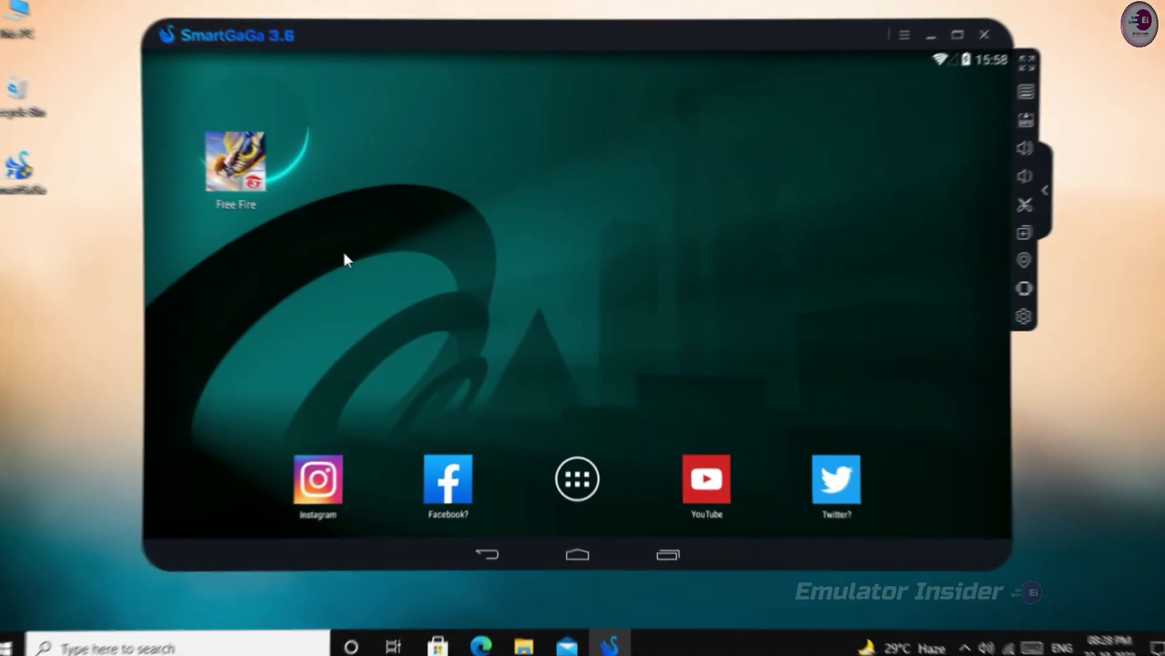
pyautogui.click(576, 475)
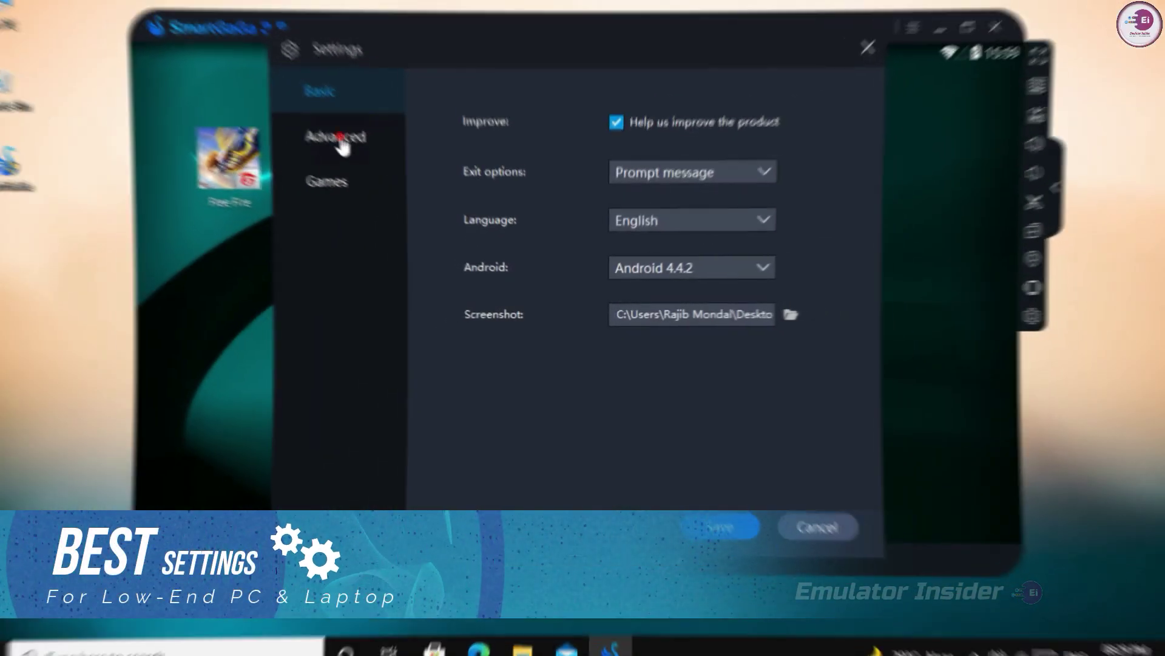
pyautogui.click(387, 152)
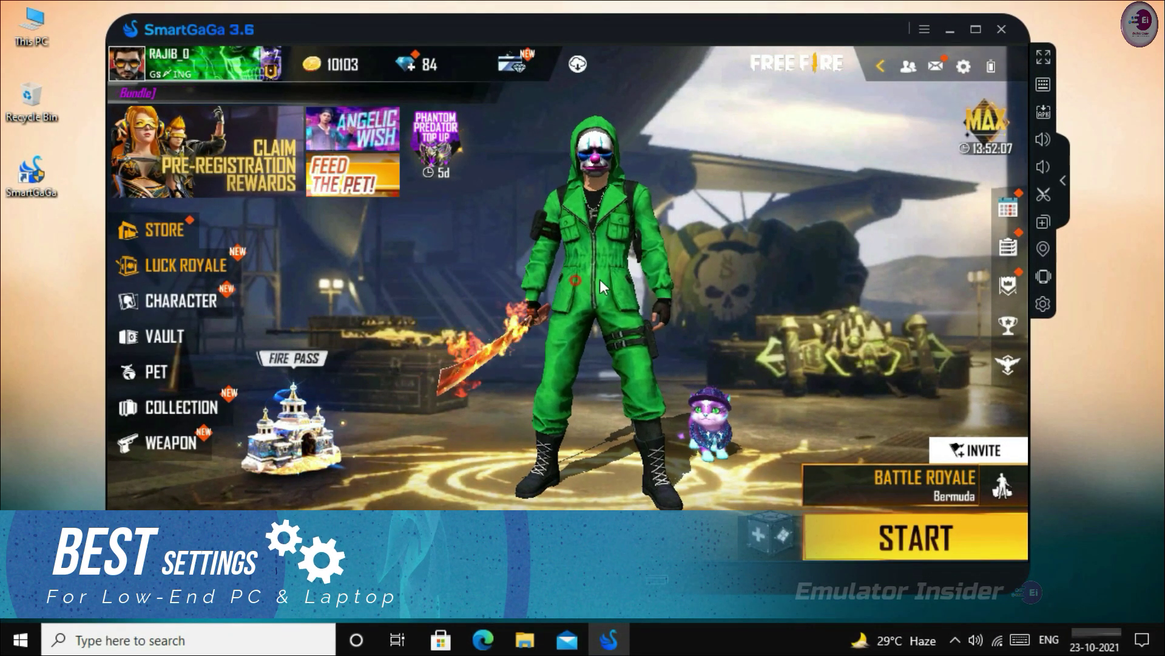
pyautogui.moveTo(600, 279); pyautogui.dragTo(853, 276)
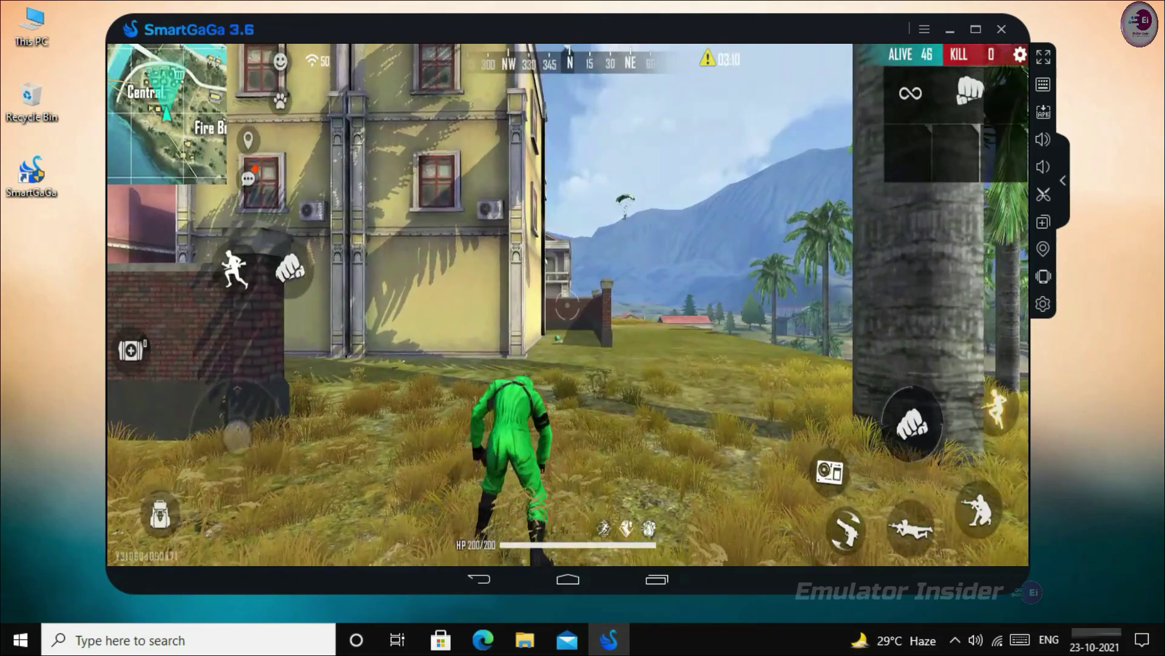
pyautogui.press('w')
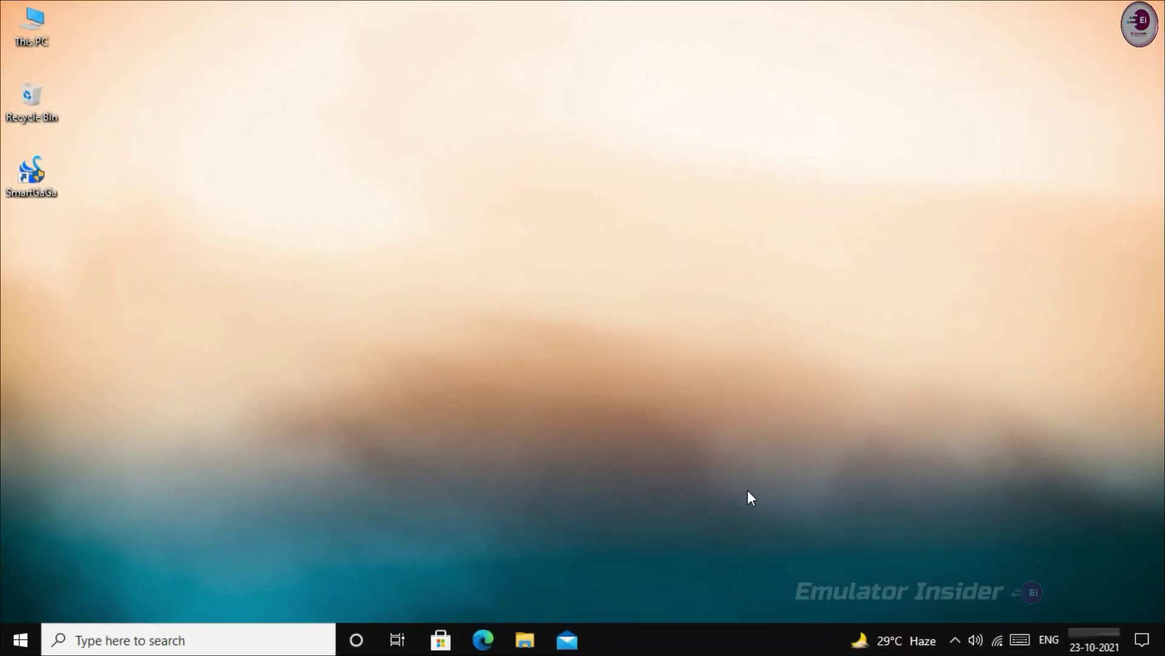
# Open the properties of This PC and review the device name, processor, installed RAM and system type, and close the window
pyautogui.rightClick(42, 25)
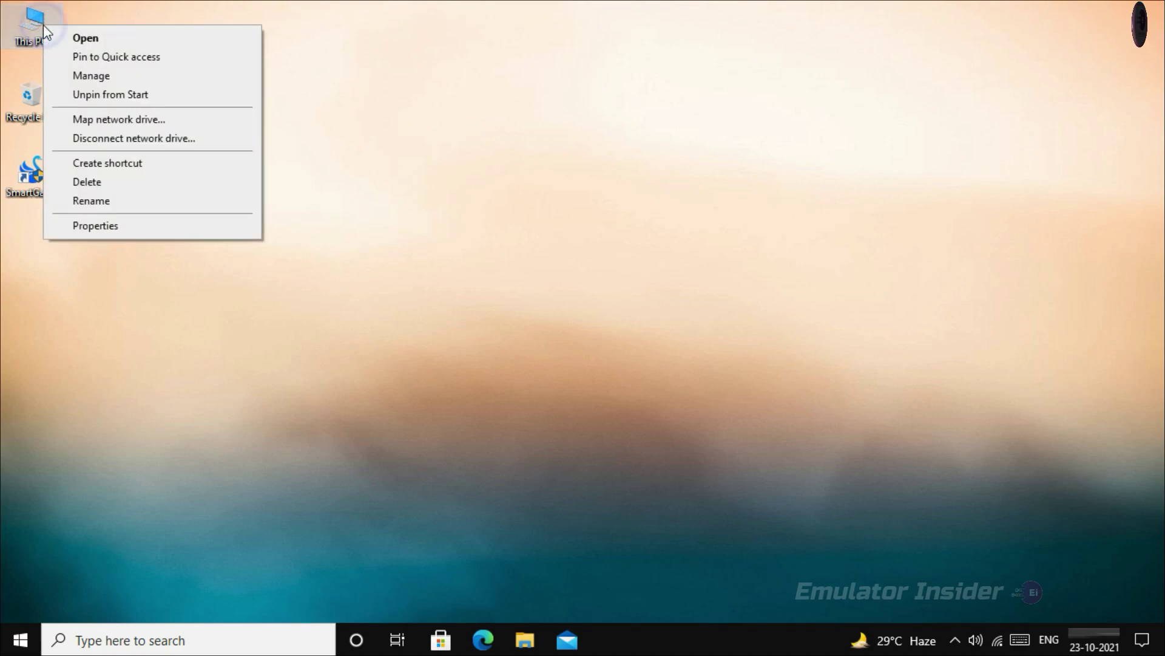
pyautogui.click(100, 232)
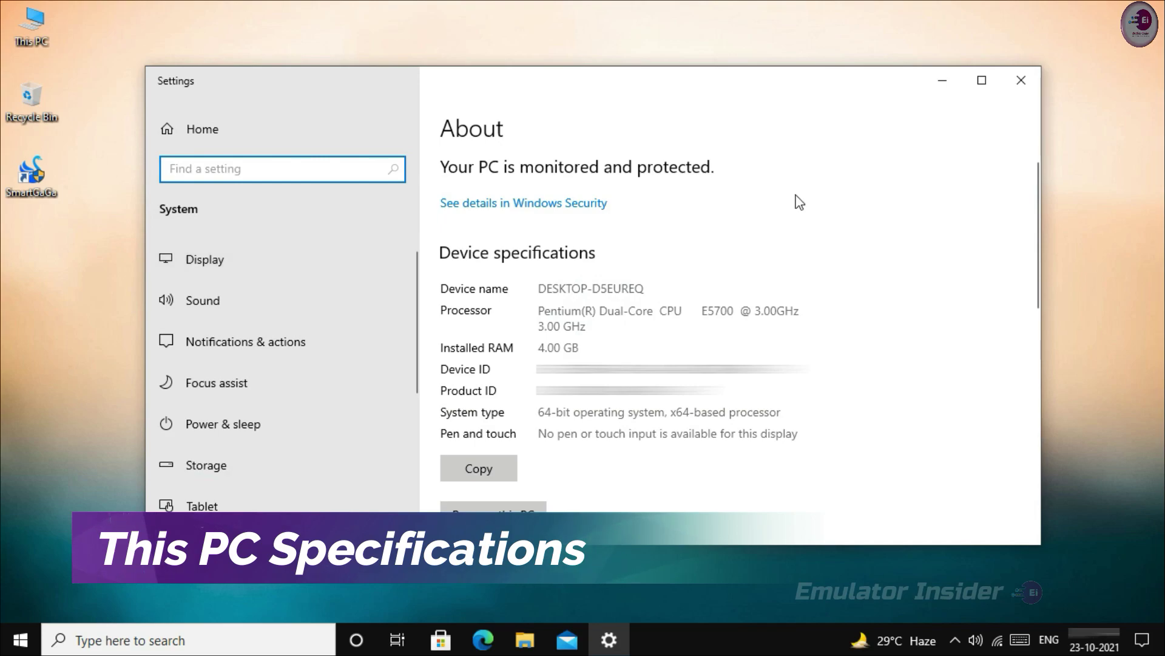
pyautogui.moveTo(538, 288); pyautogui.dragTo(655, 290)
pyautogui.moveTo(538, 311); pyautogui.dragTo(639, 314)
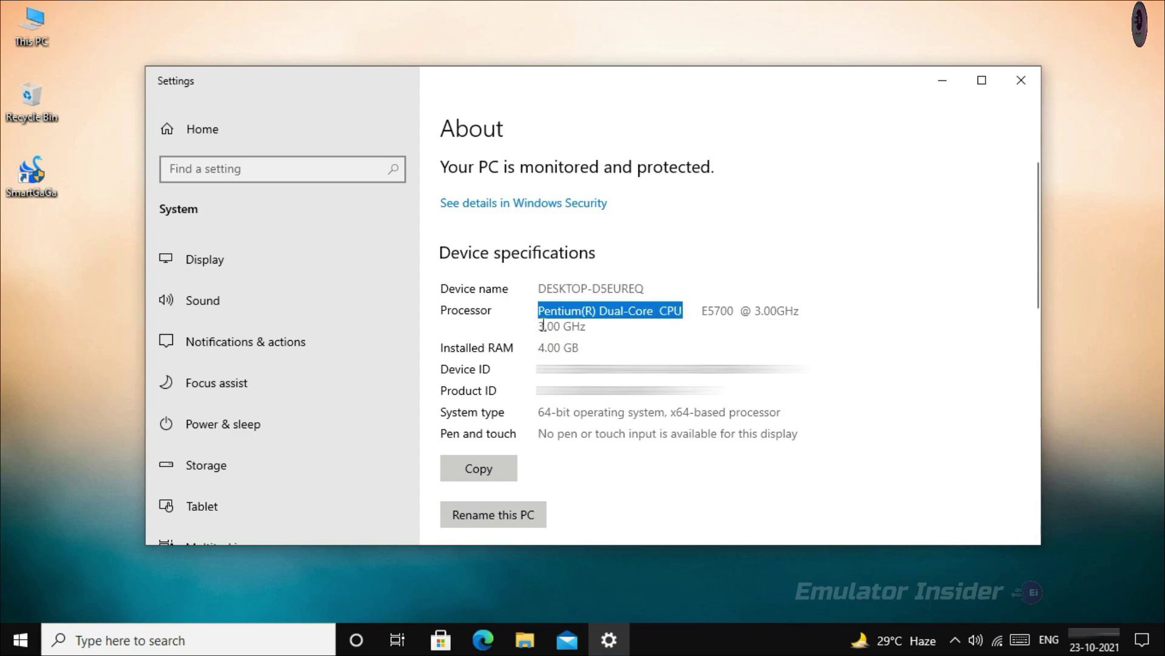
pyautogui.moveTo(540, 326); pyautogui.dragTo(605, 326)
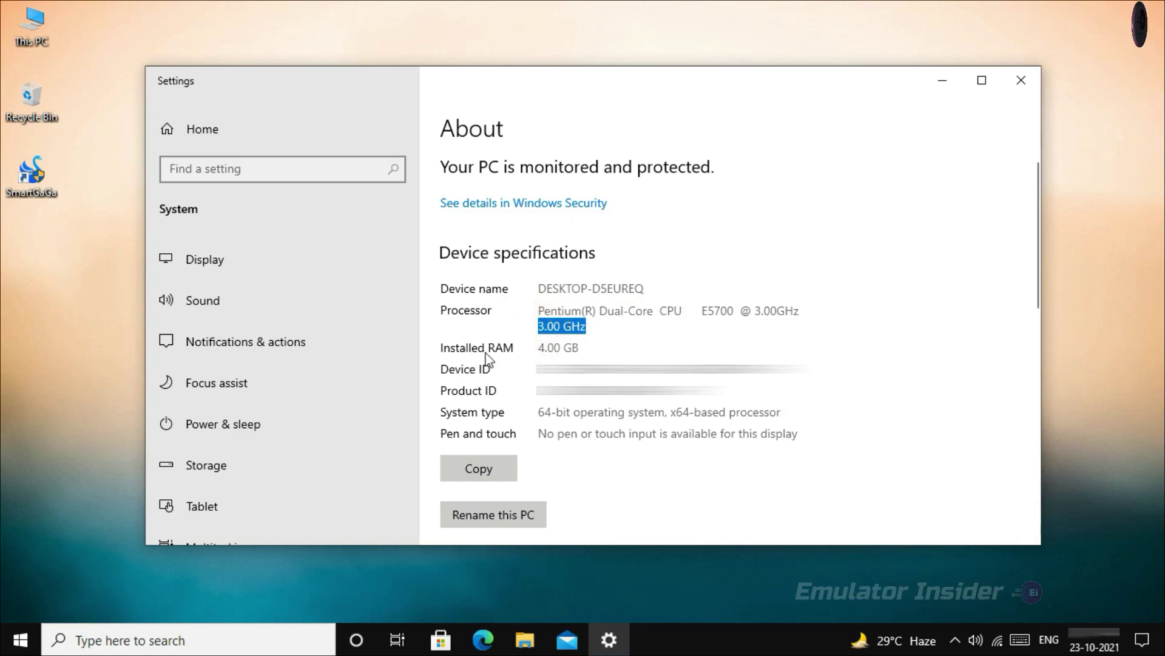
pyautogui.moveTo(539, 347); pyautogui.dragTo(583, 347)
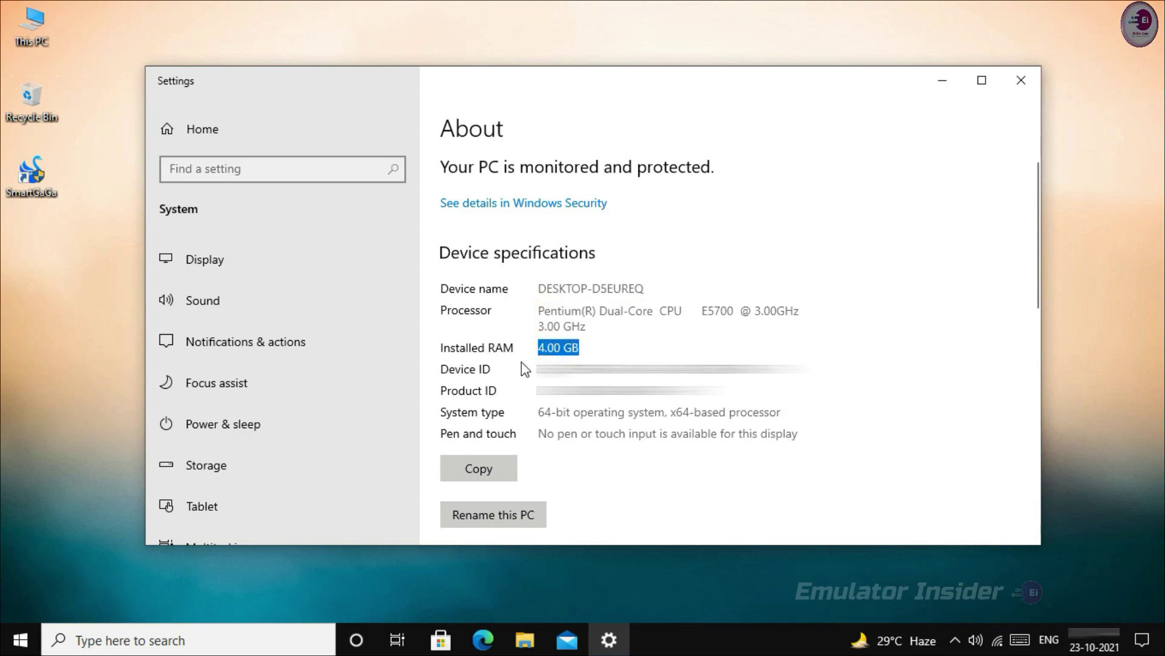
pyautogui.moveTo(540, 412); pyautogui.dragTo(816, 412)
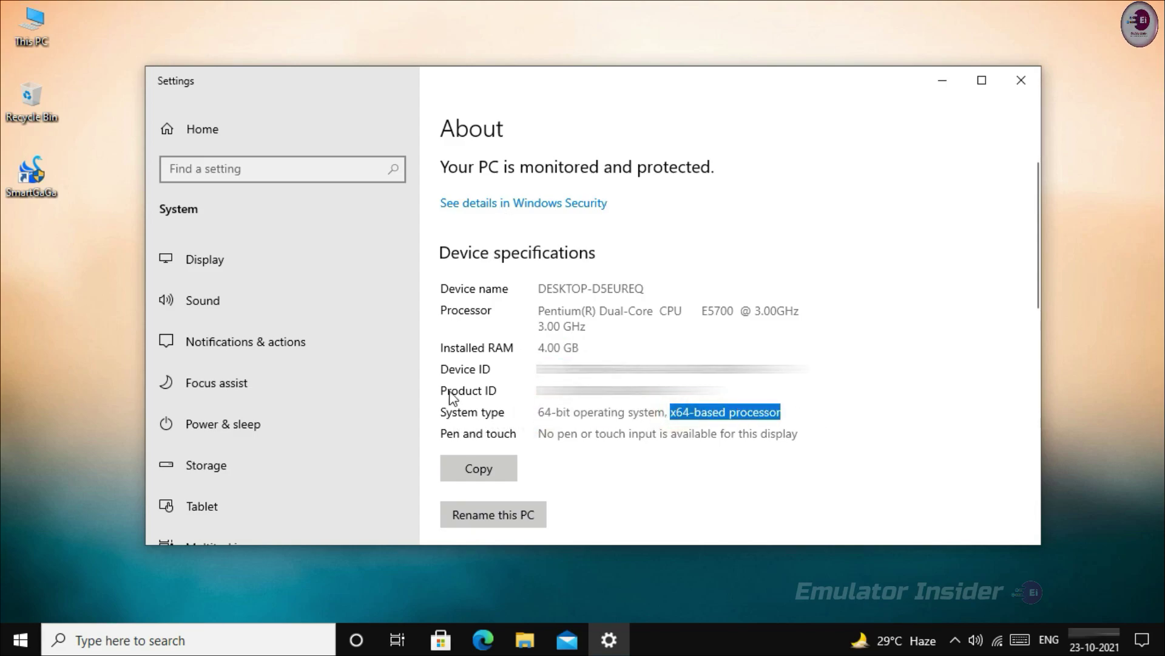
pyautogui.click(1026, 81)
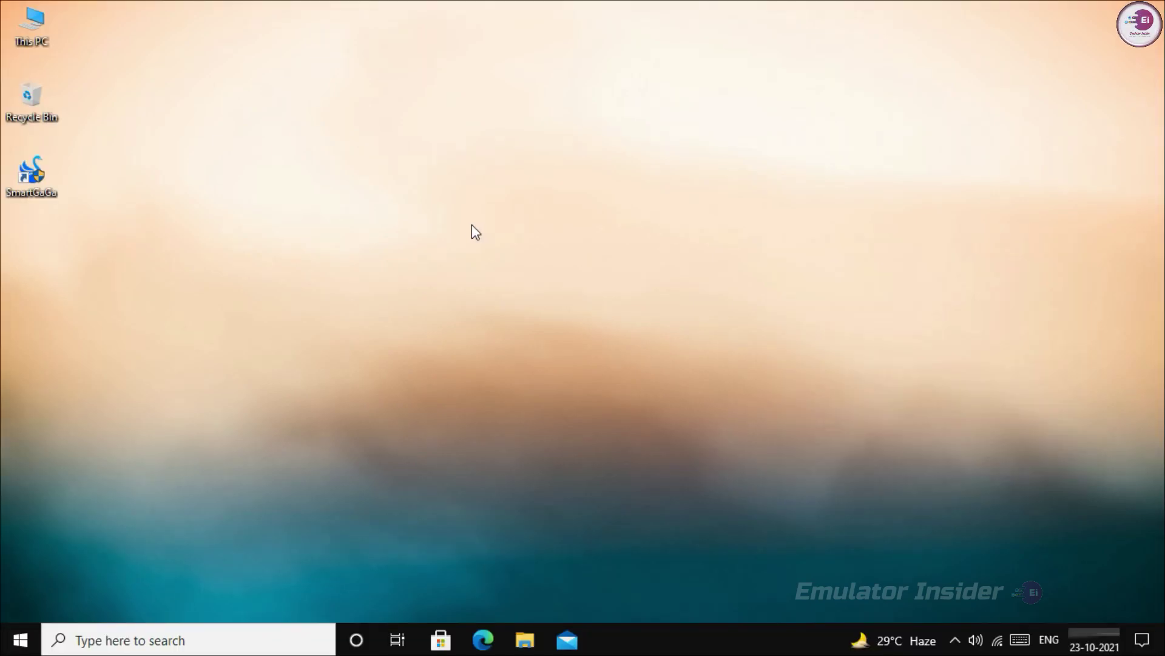
# Search Windows for "Graphics Settings" and open the Graphics settings page
pyautogui.click(213, 646)
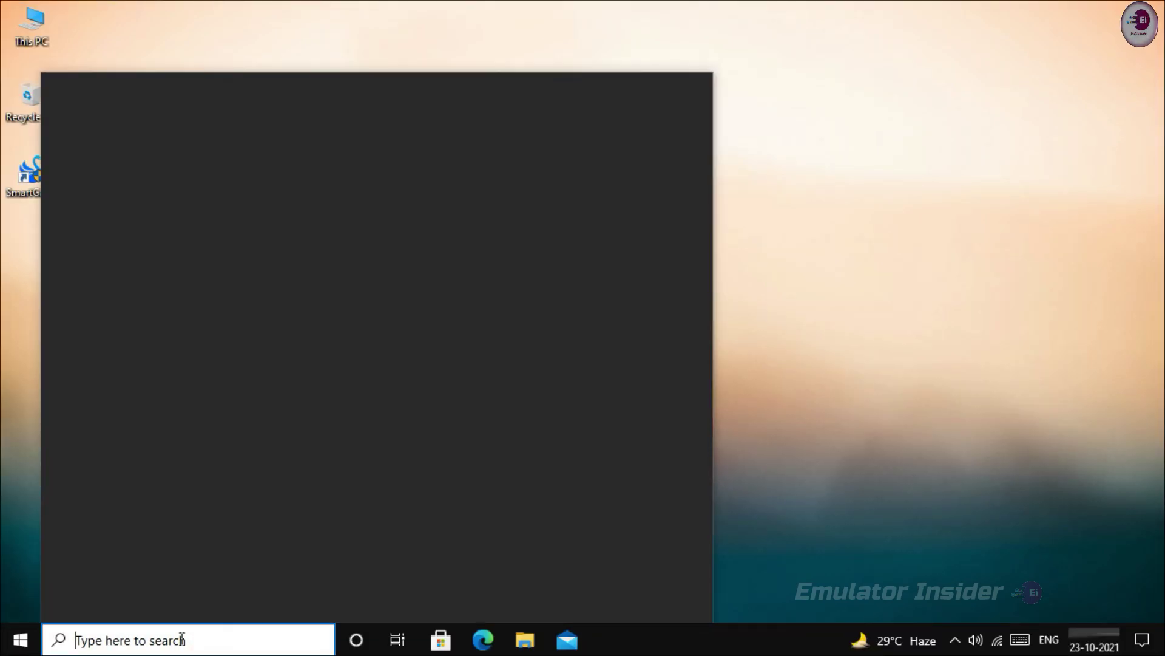
pyautogui.write('Grap')
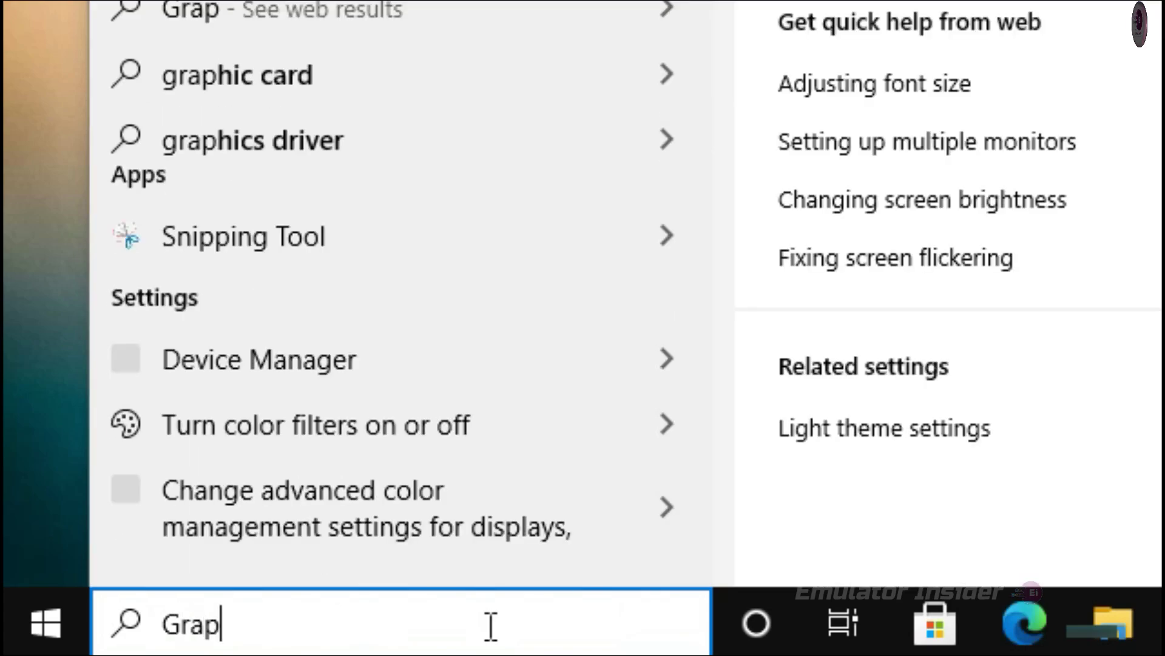
pyautogui.write('hics Settings')
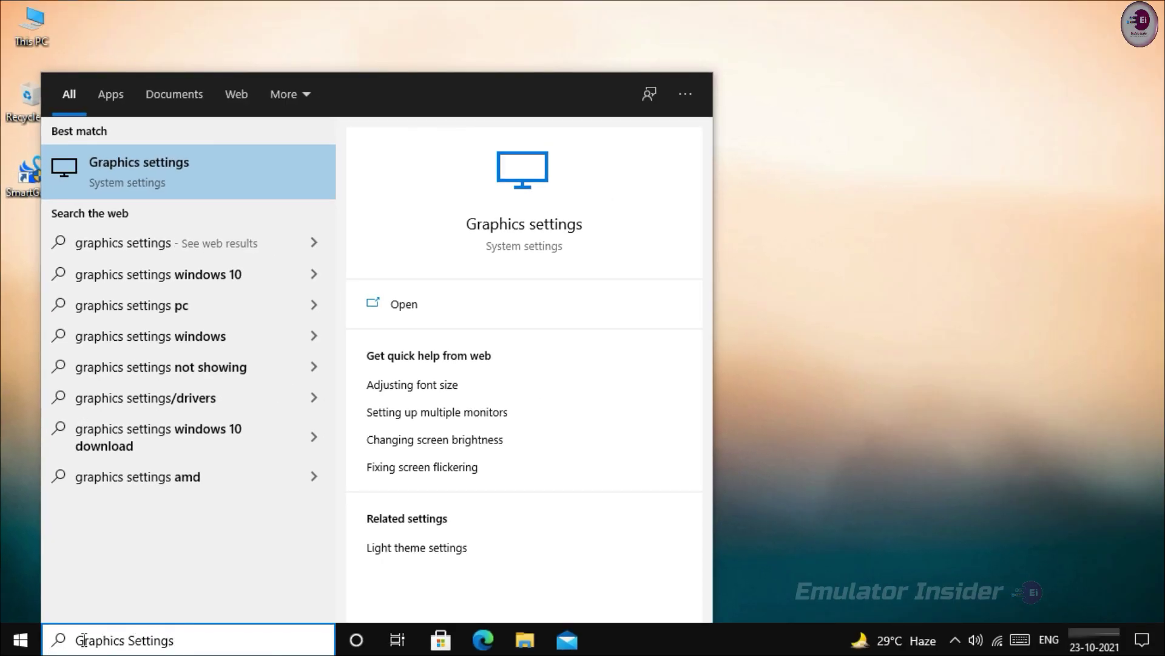
pyautogui.click(190, 173)
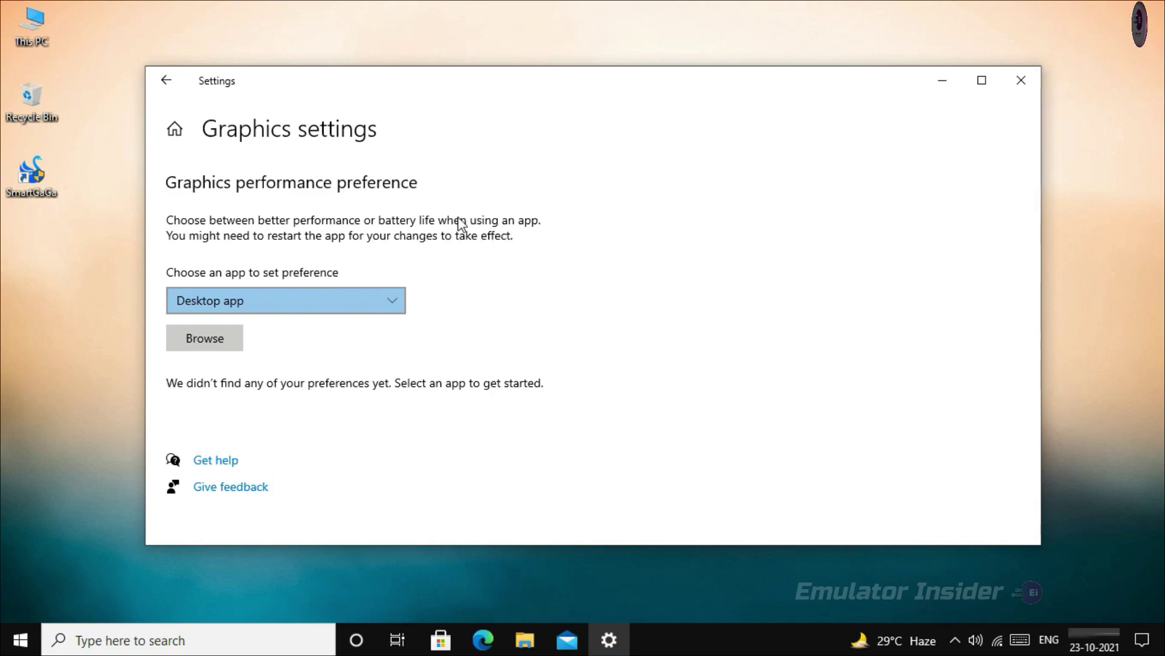
# Add the SmartGaGa desktop shortcut as a desktop app in the graphics performance preferences
pyautogui.click(208, 339)
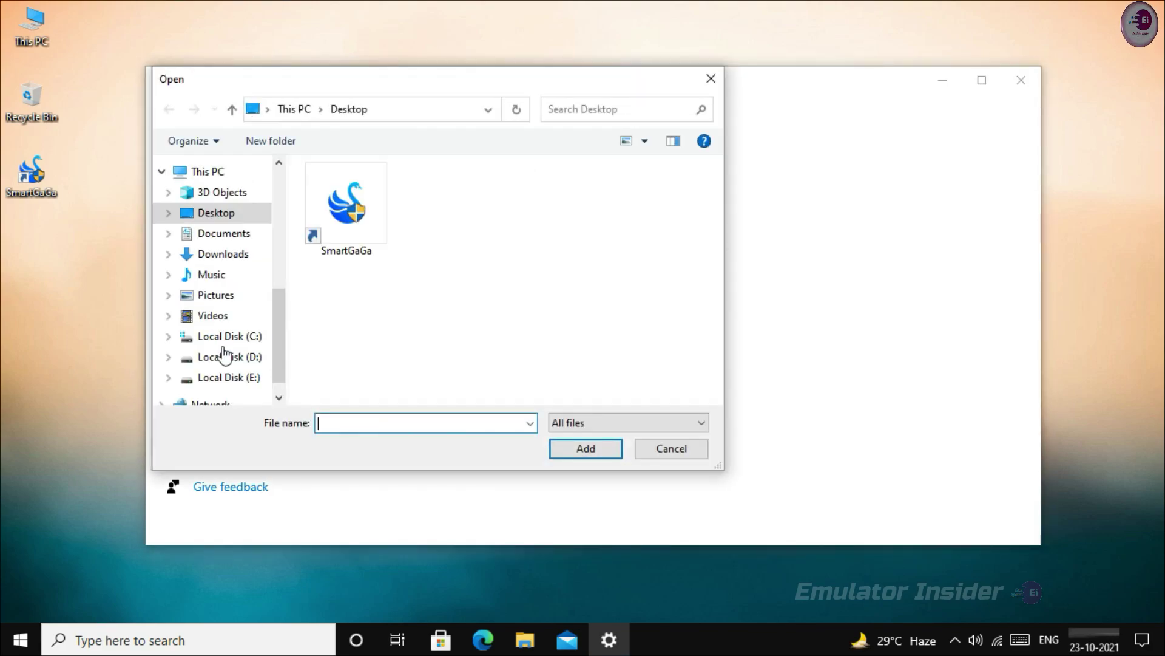
pyautogui.click(216, 213)
pyautogui.click(335, 184)
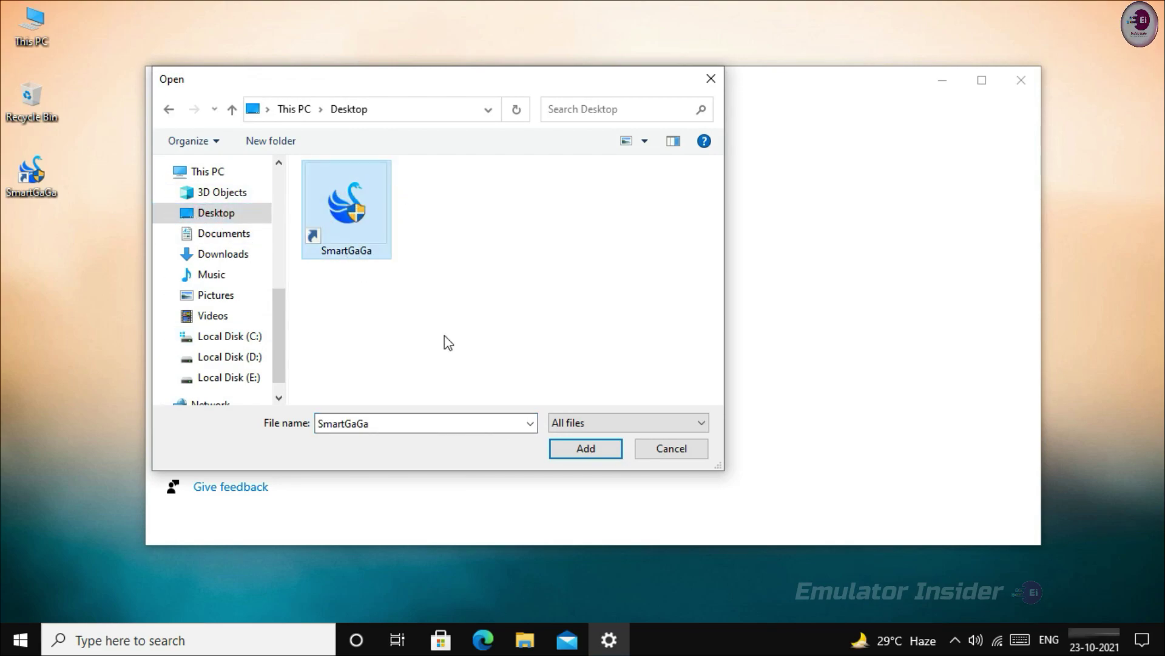
pyautogui.click(586, 450)
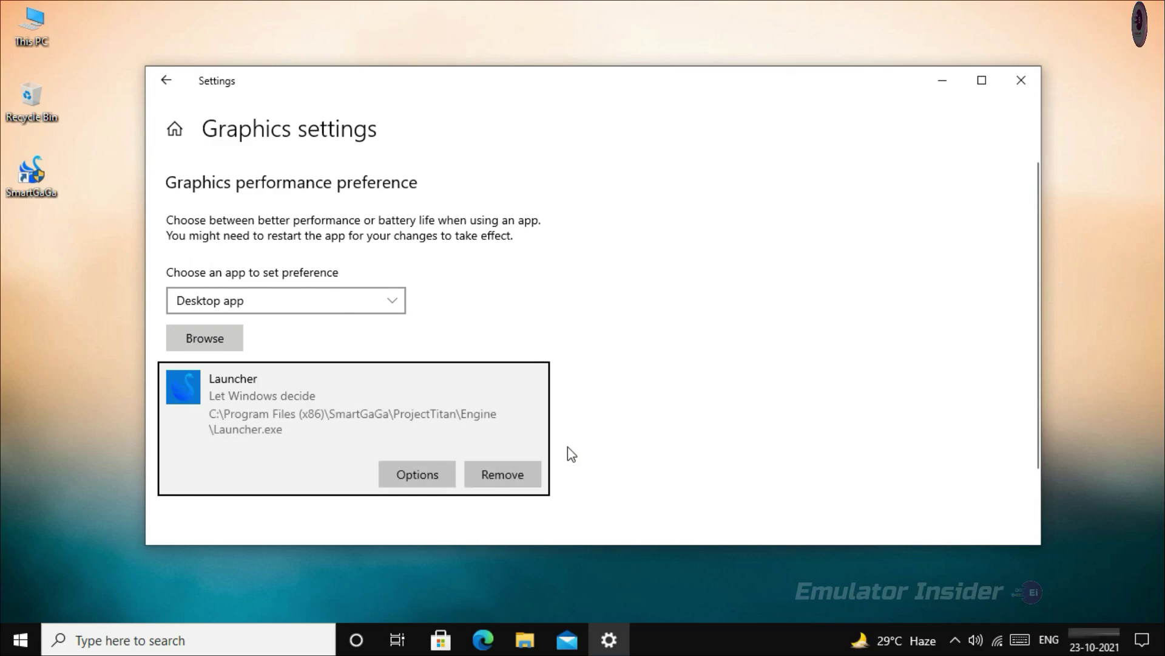
# Set the SmartGaGa Launcher's graphics preference to High performance, save it and close the settings window
pyautogui.click(423, 485)
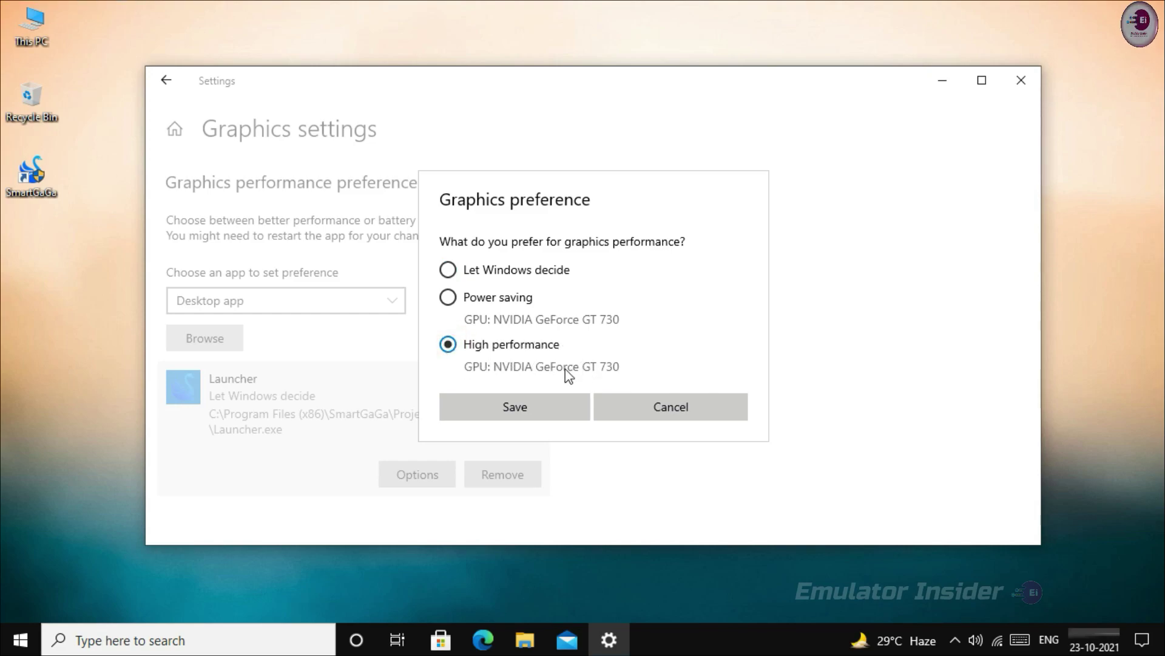
pyautogui.click(523, 405)
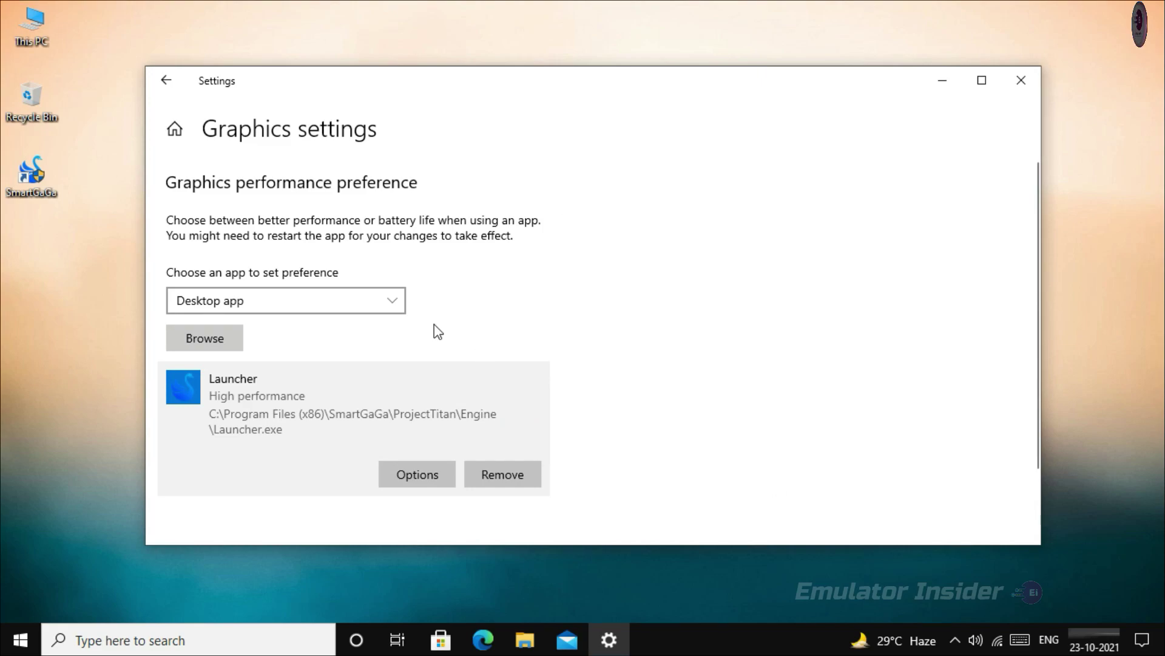
pyautogui.click(1022, 80)
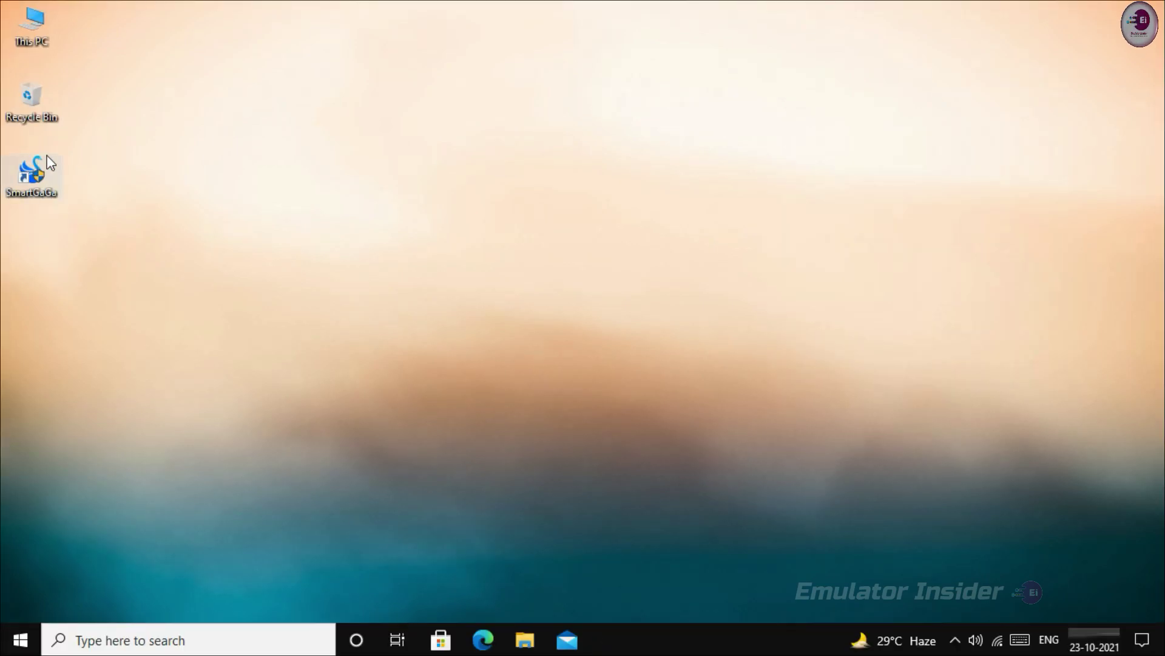
# Launch the SmartGaGa emulator from the desktop, shrink its window and reposition it
pyautogui.doubleClick(41, 188)
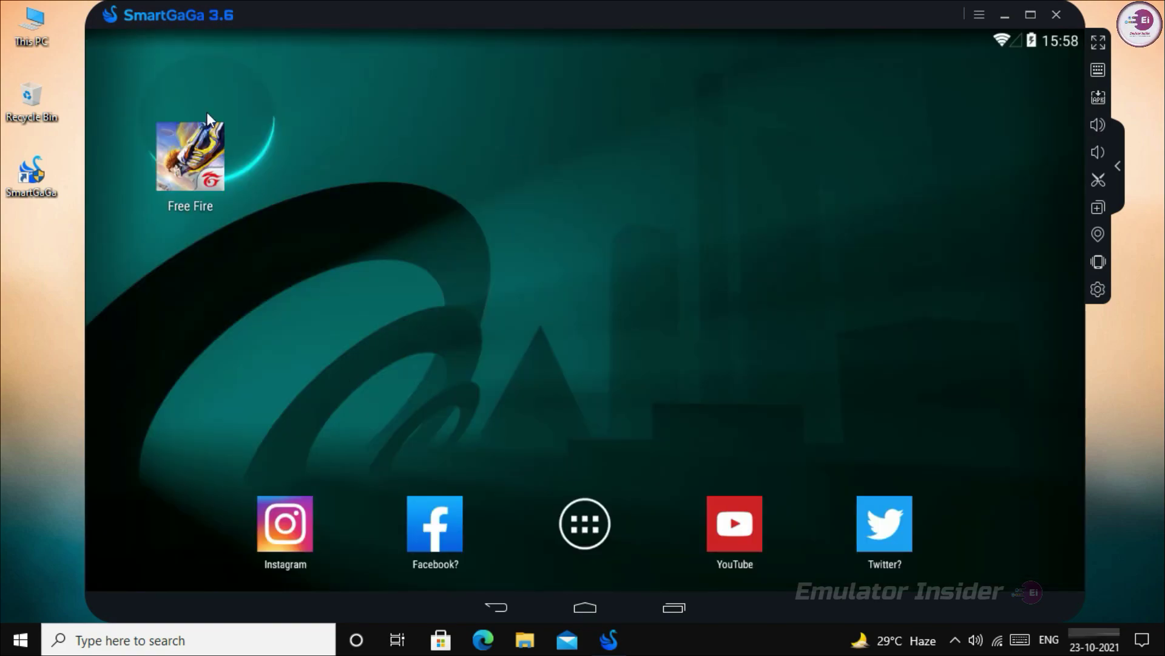
pyautogui.moveTo(97, 6); pyautogui.dragTo(121, 47)
pyautogui.moveTo(486, 61); pyautogui.dragTo(520, 44)
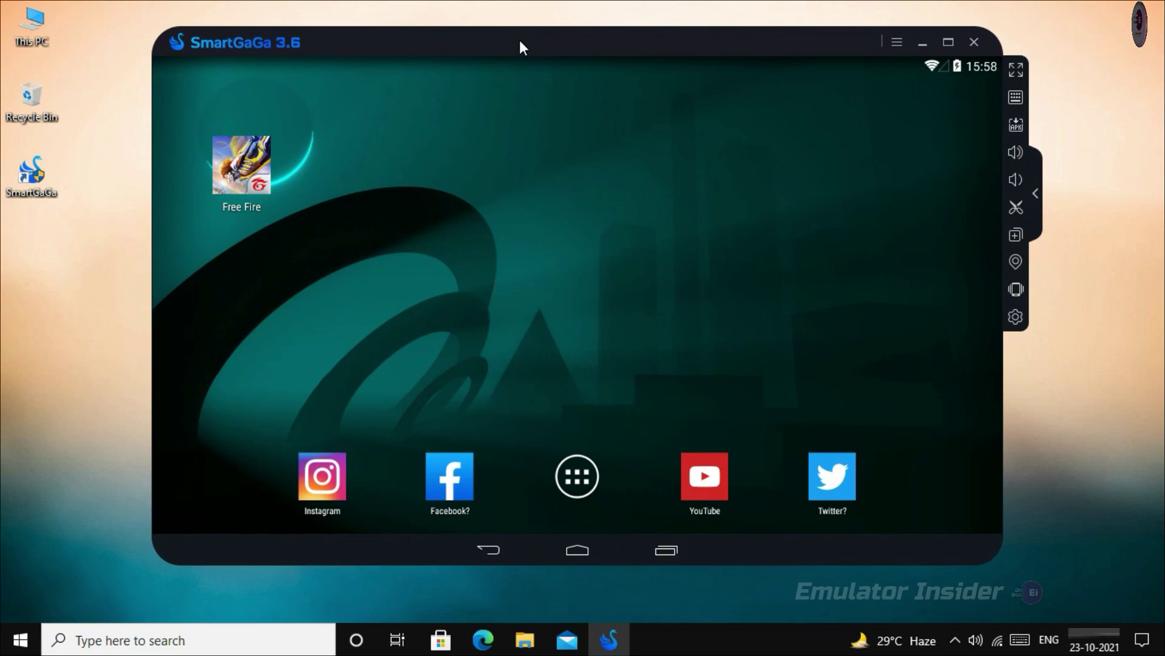
pyautogui.click(577, 479)
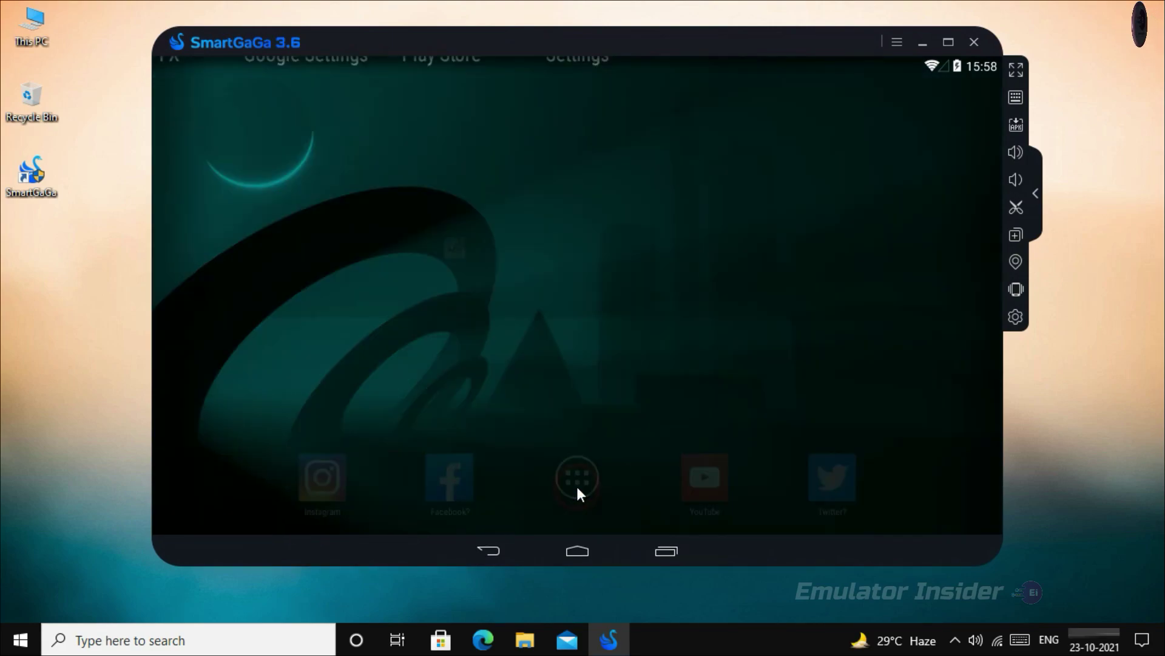
pyautogui.click(482, 563)
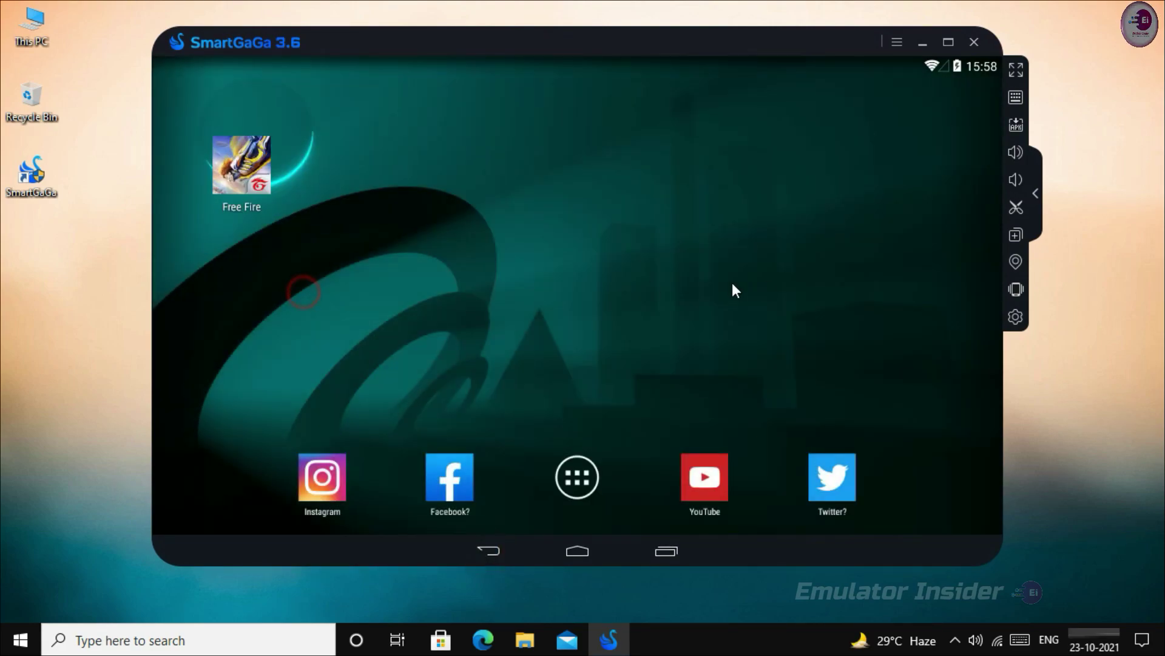
pyautogui.moveTo(803, 290); pyautogui.dragTo(607, 205)
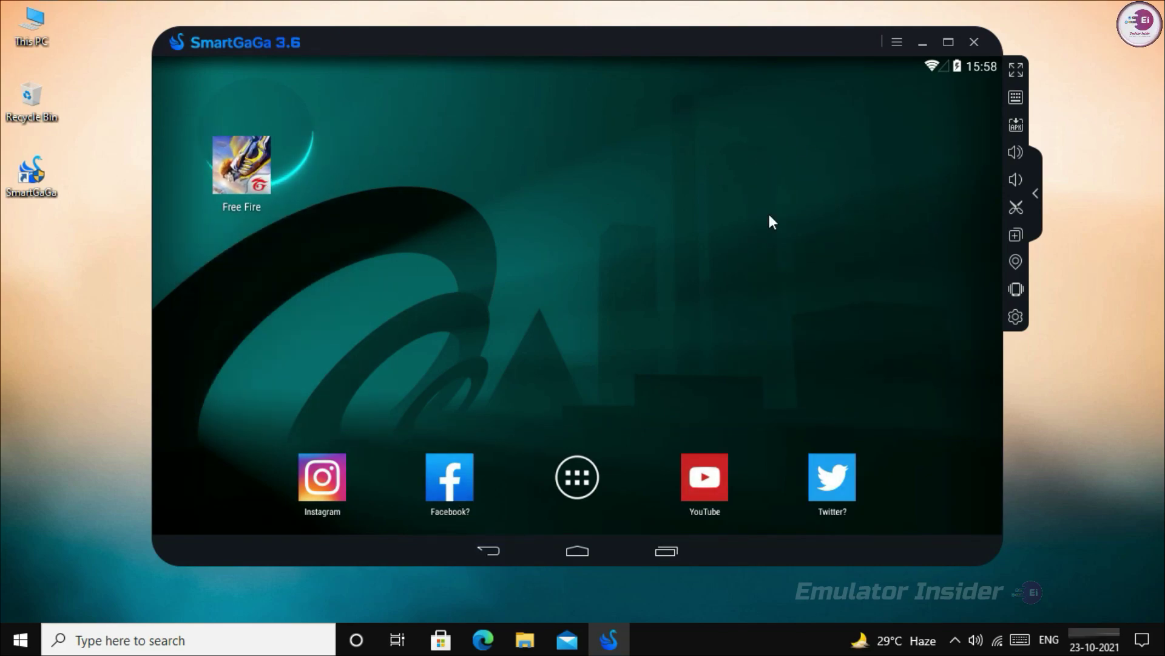
# Open the emulator's advanced settings and set the tablet resolution to 1280x720 (DPI 240)
pyautogui.click(897, 42)
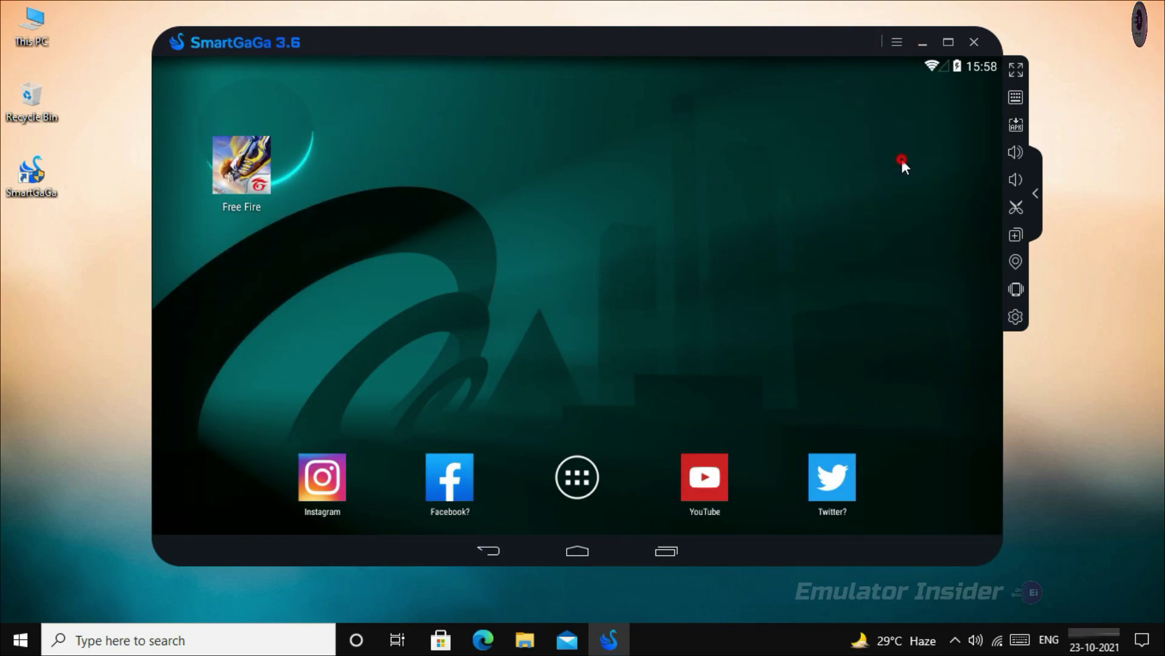
pyautogui.click(902, 159)
pyautogui.click(644, 326)
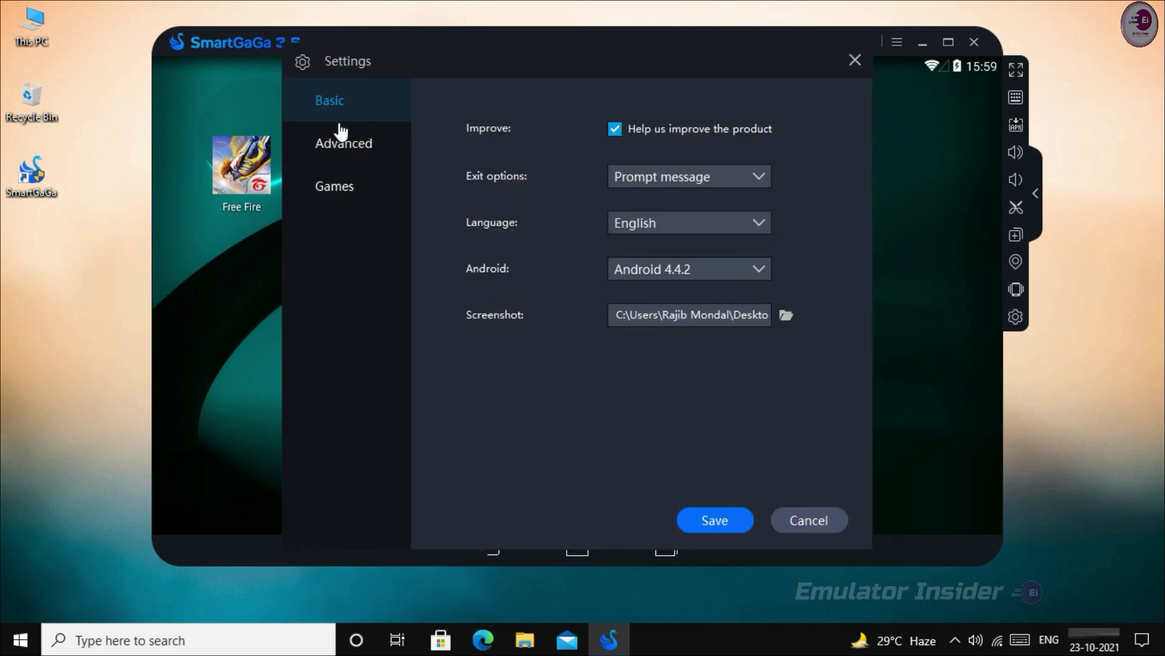
pyautogui.click(344, 146)
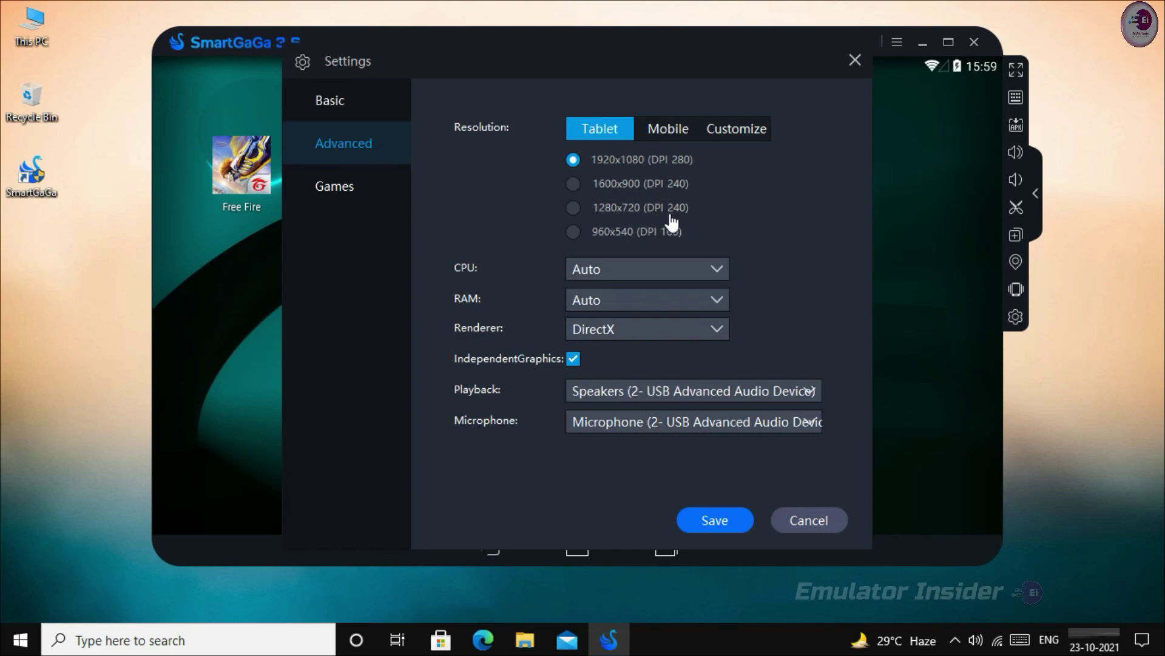
pyautogui.click(573, 208)
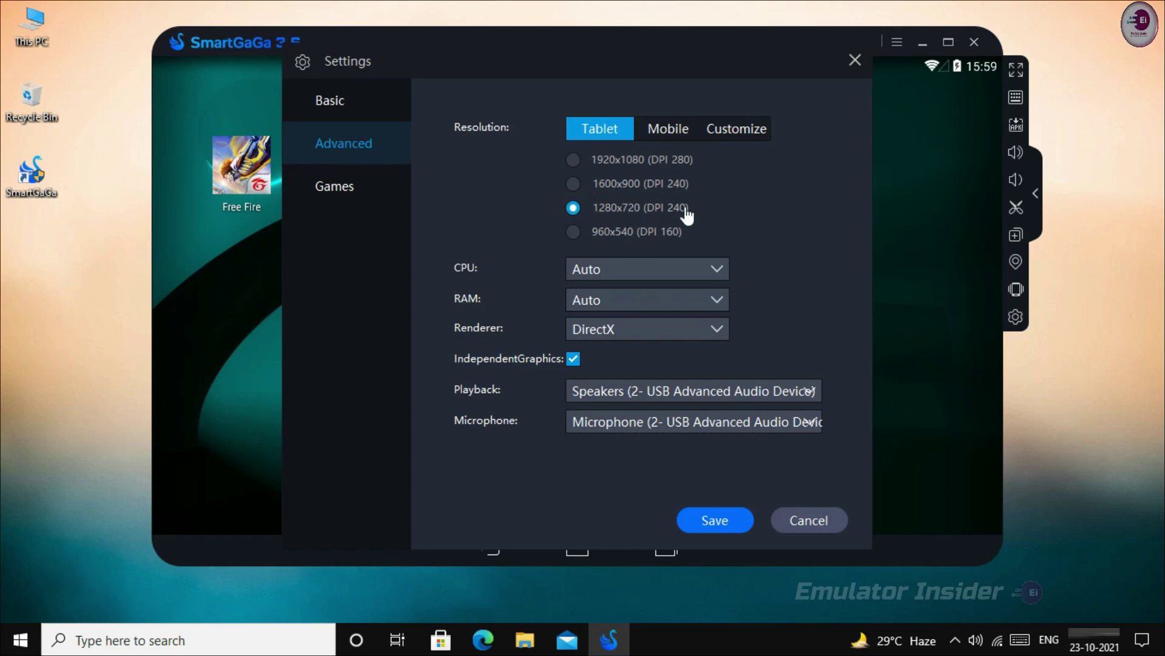
# Check the PC's CPU core information in Task Manager's performance details, then close Task Manager
pyautogui.click(593, 271)
pyautogui.click(763, 259)
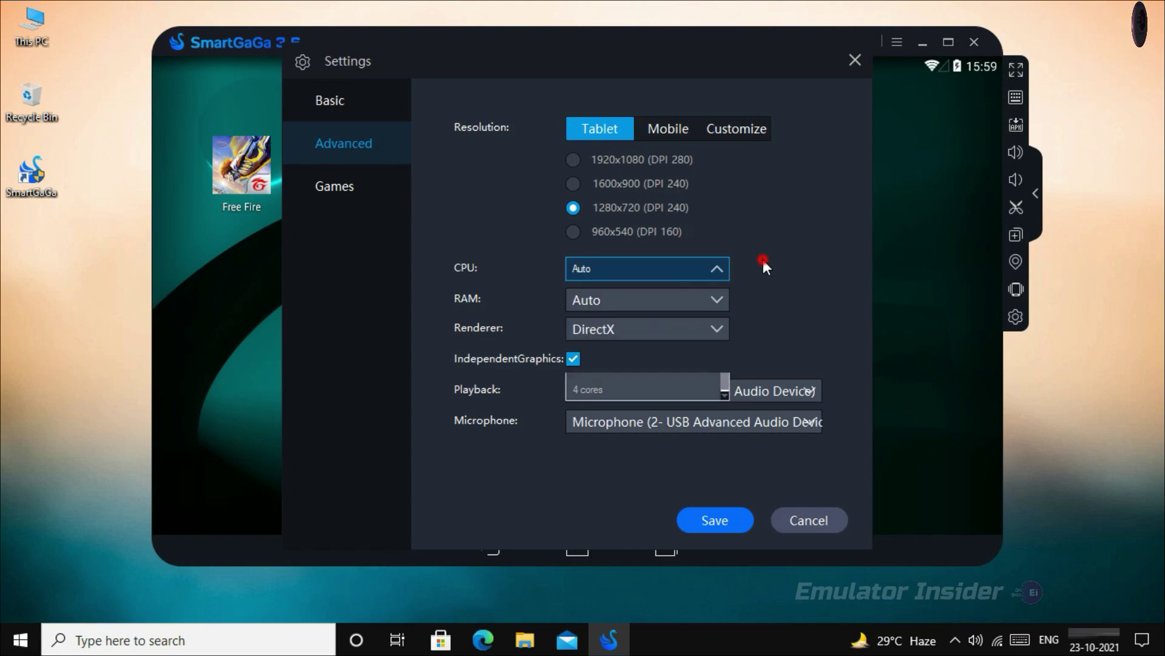
pyautogui.rightClick(744, 646)
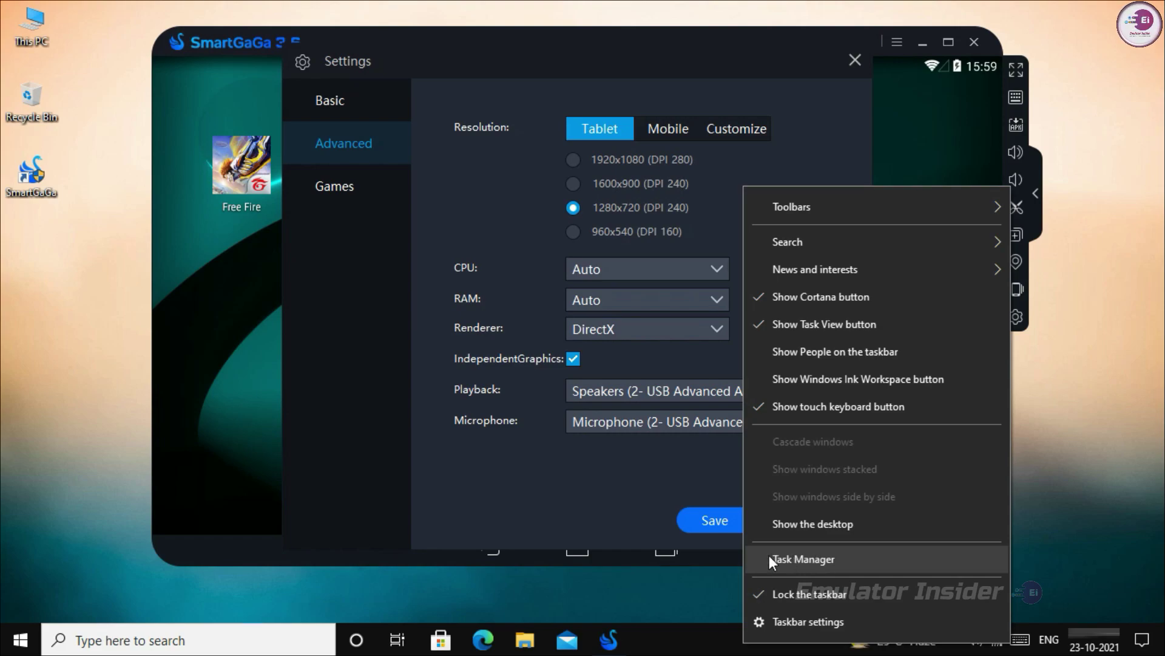
pyautogui.click(835, 558)
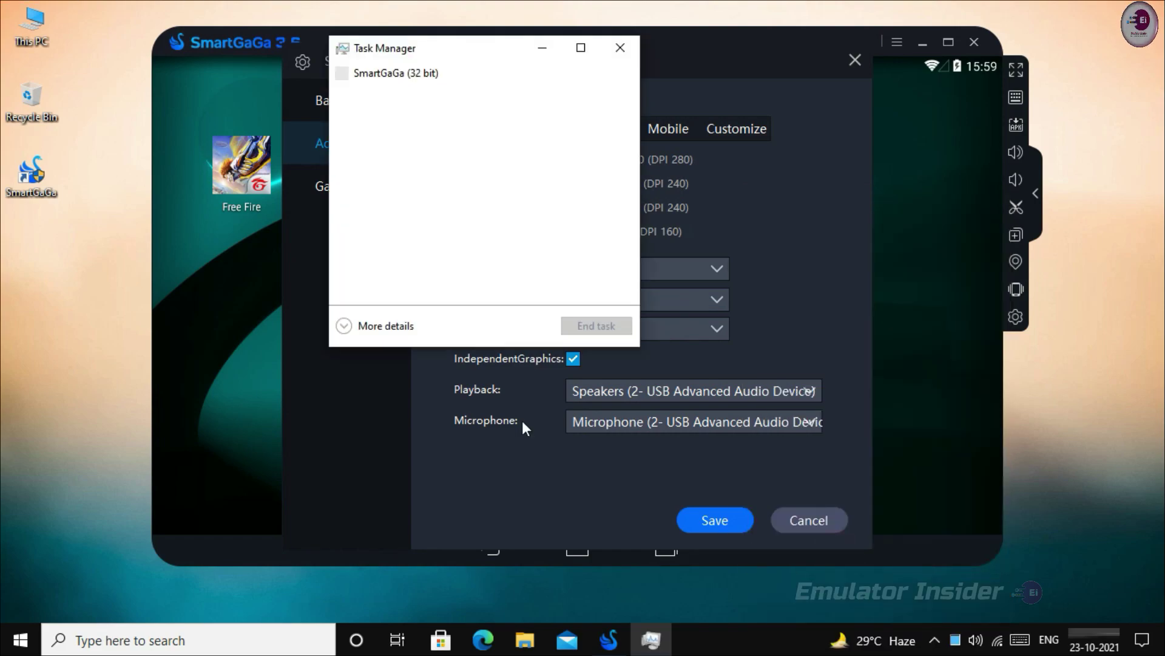
pyautogui.moveTo(425, 52); pyautogui.dragTo(448, 75)
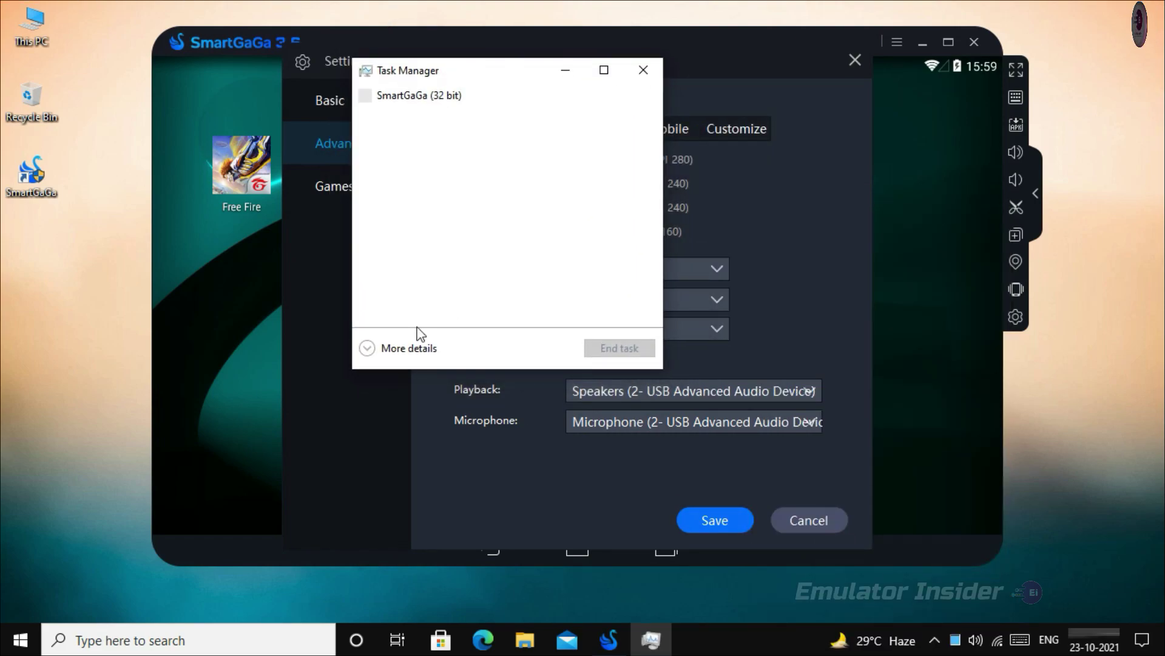
pyautogui.click(385, 349)
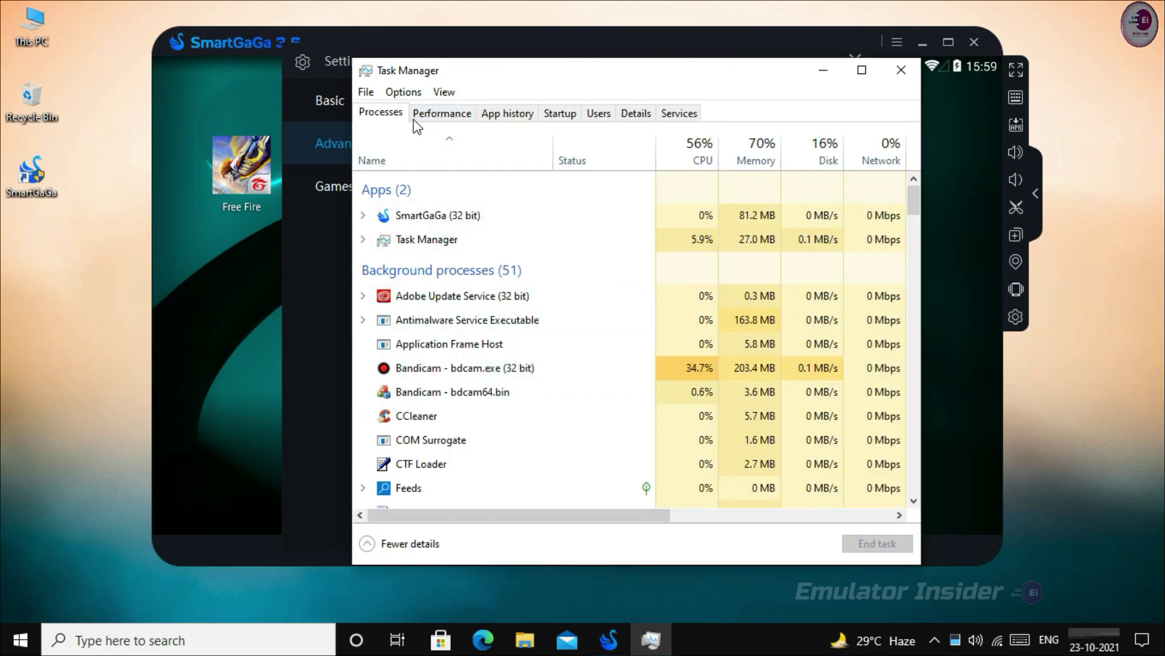
pyautogui.click(442, 115)
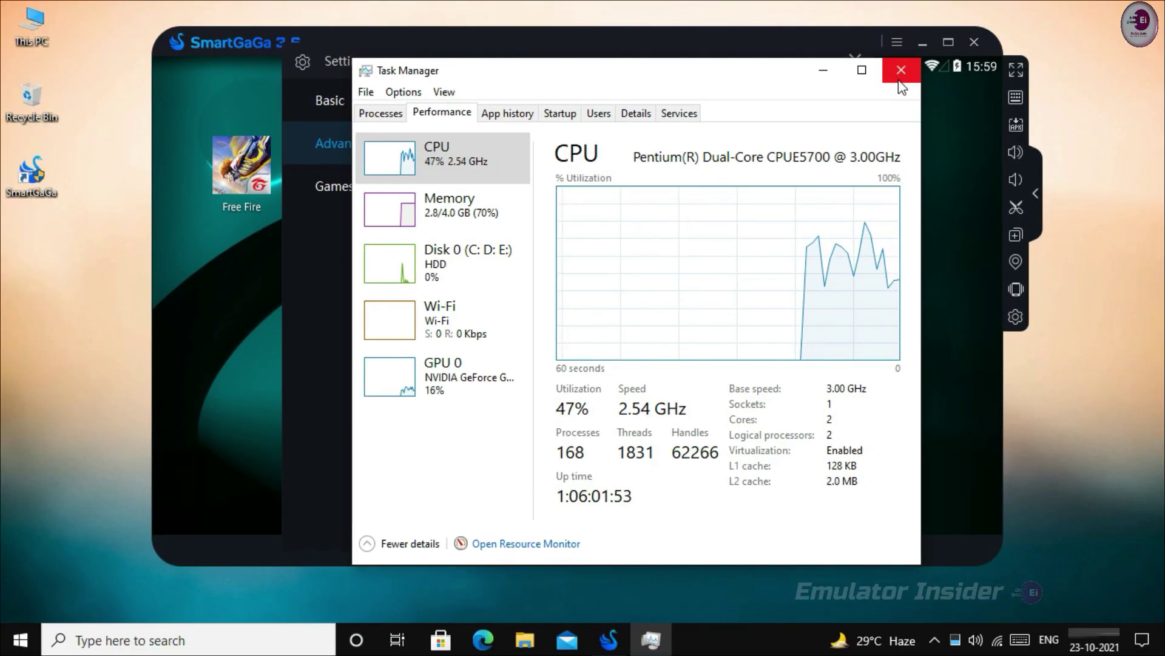
pyautogui.click(898, 74)
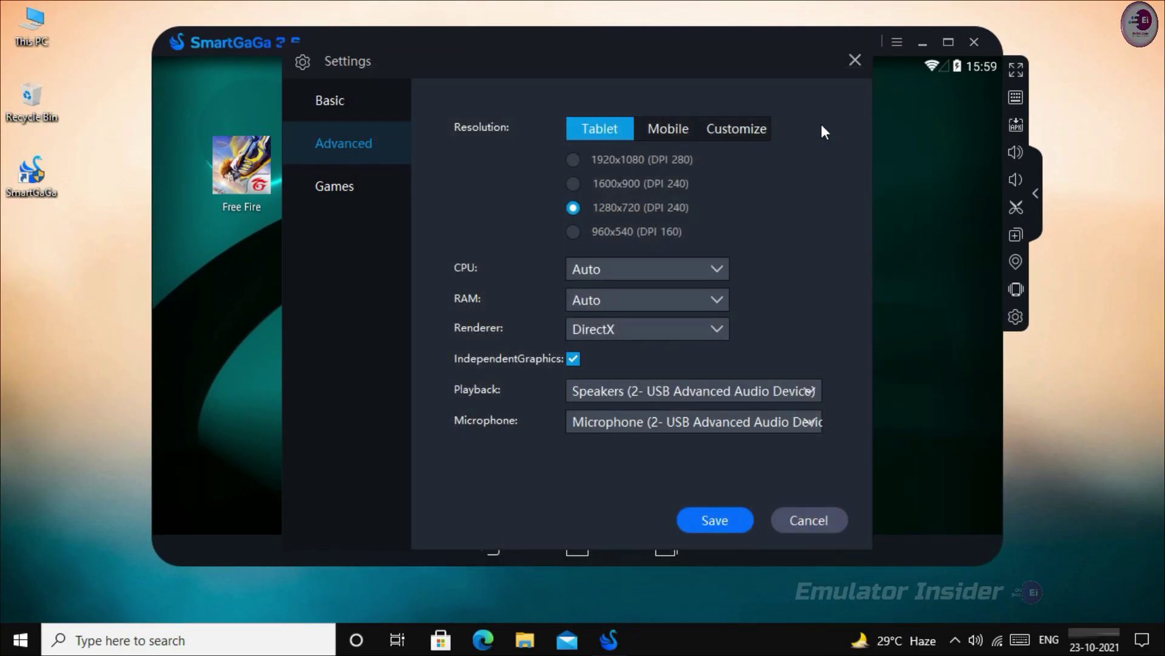
# Set the emulator's CPU allocation to 1 core
pyautogui.click(717, 270)
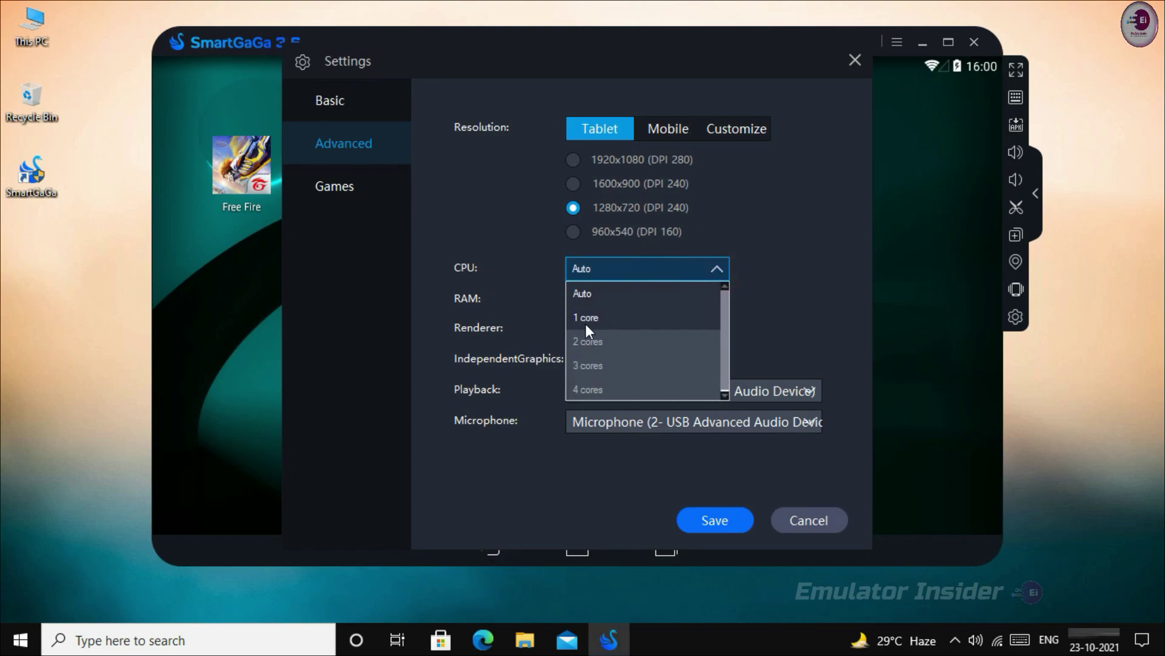
pyautogui.click(572, 322)
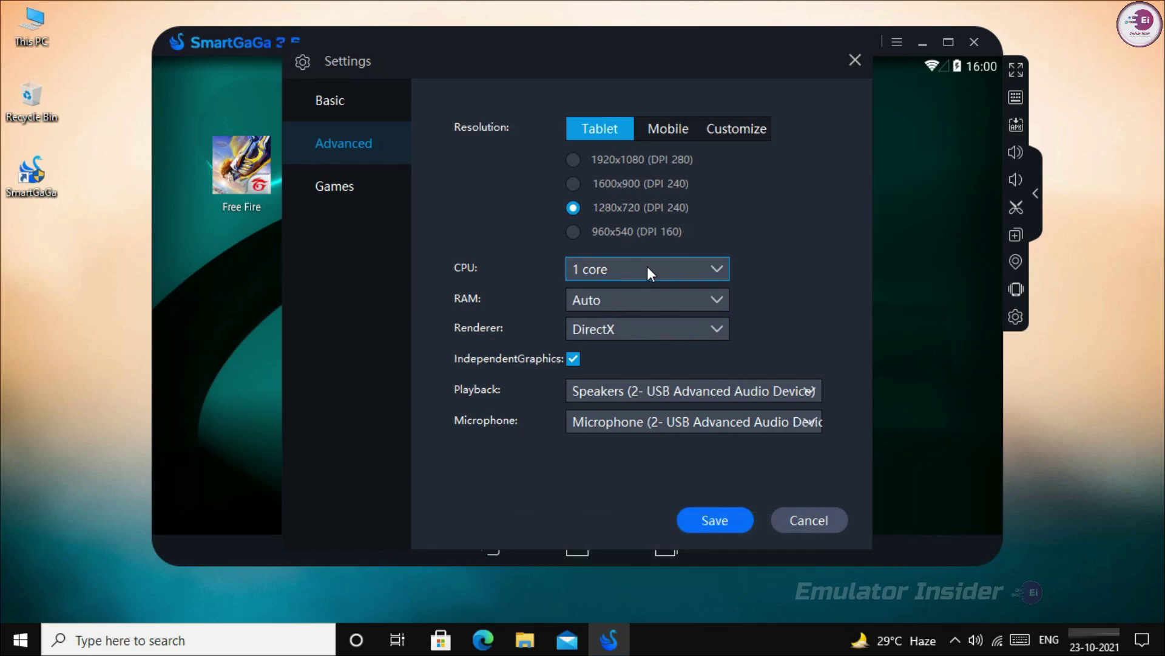
# Check the PC's installed memory in the Windows system properties, then close the system and This PC windows
pyautogui.click(687, 300)
pyautogui.click(604, 315)
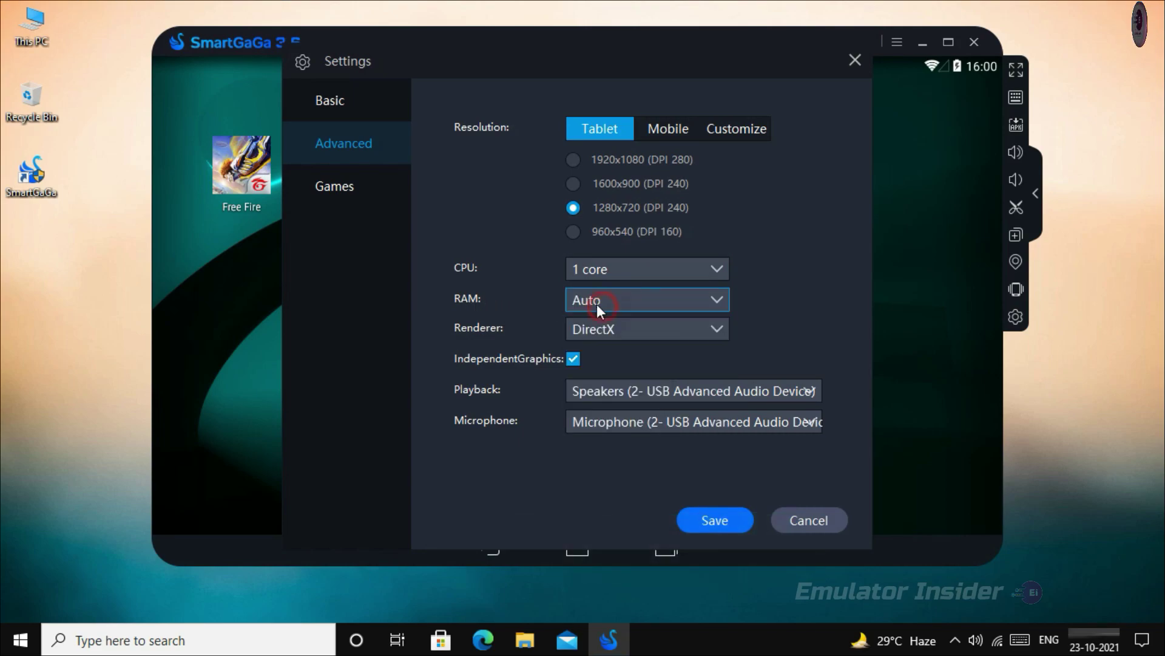
pyautogui.doubleClick(31, 27)
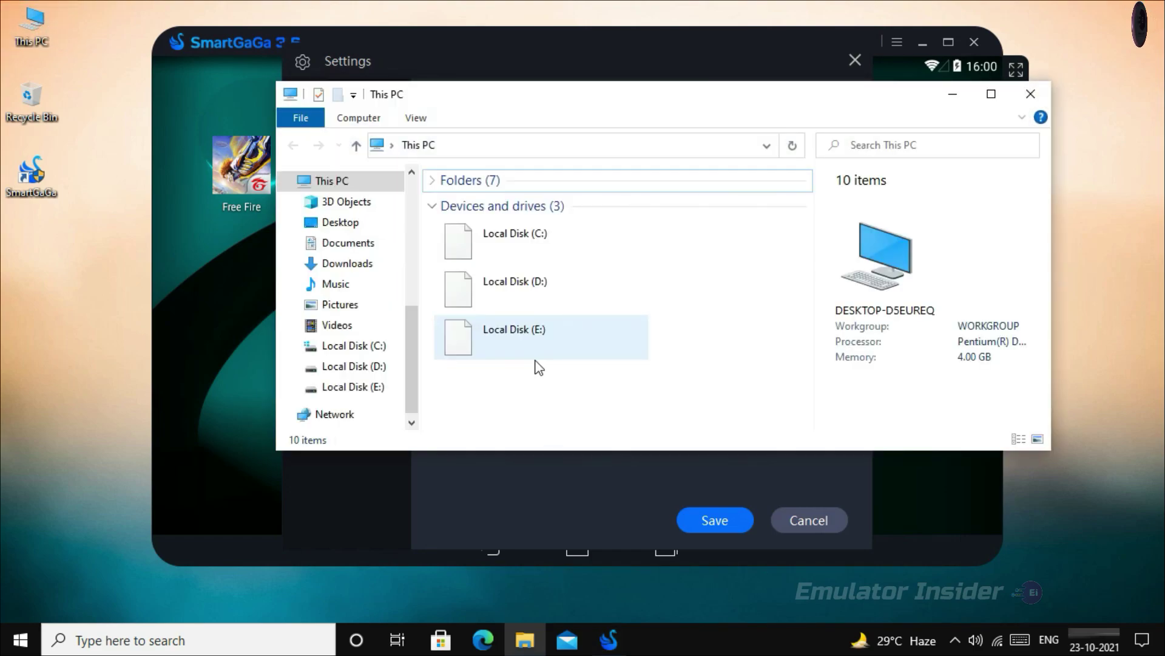
pyautogui.rightClick(728, 391)
pyautogui.click(777, 549)
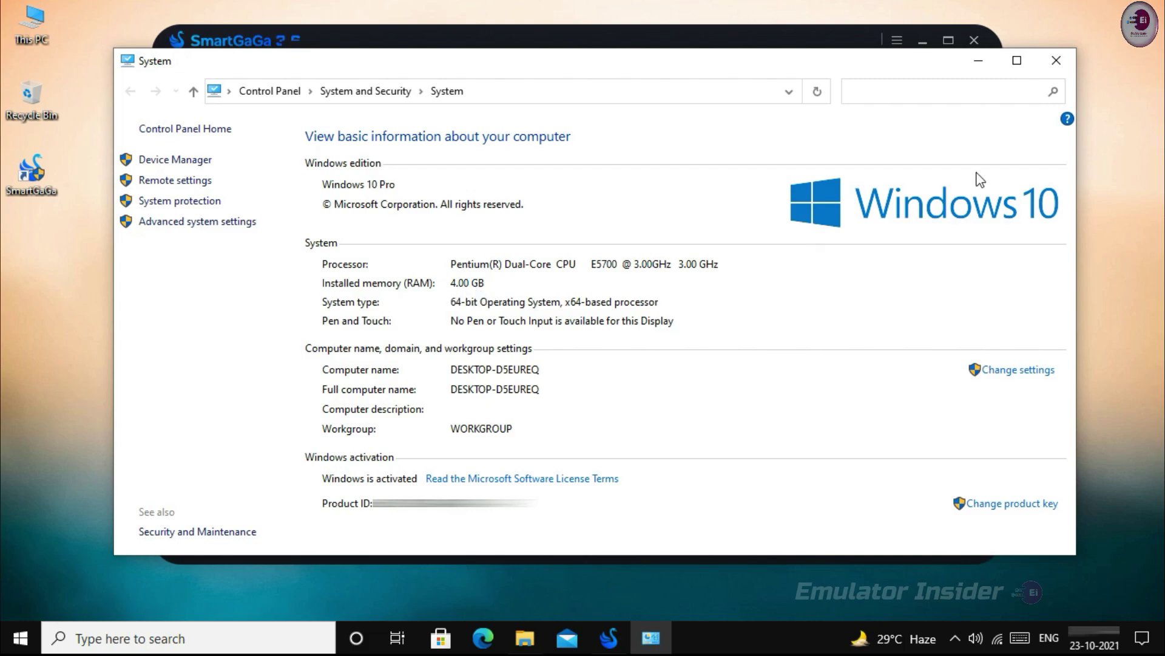
pyautogui.click(1056, 60)
pyautogui.click(1041, 98)
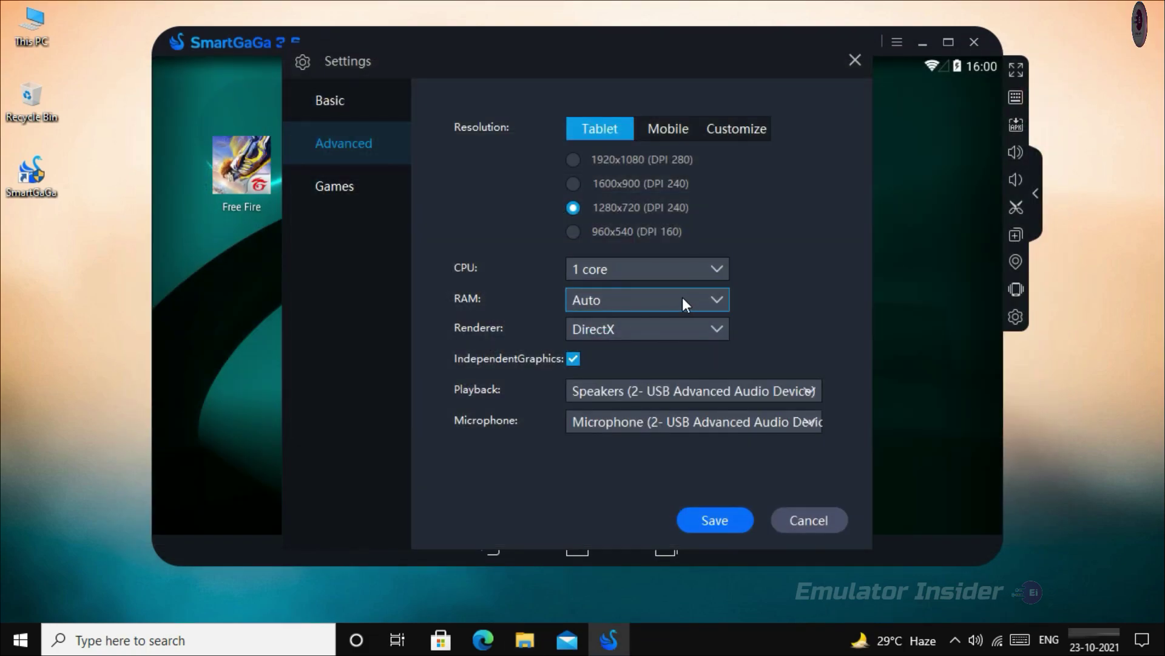
# Set the emulator's RAM allocation to 2048M and view the available renderer options
pyautogui.click(661, 299)
pyautogui.scroll(-3, 644, 392)
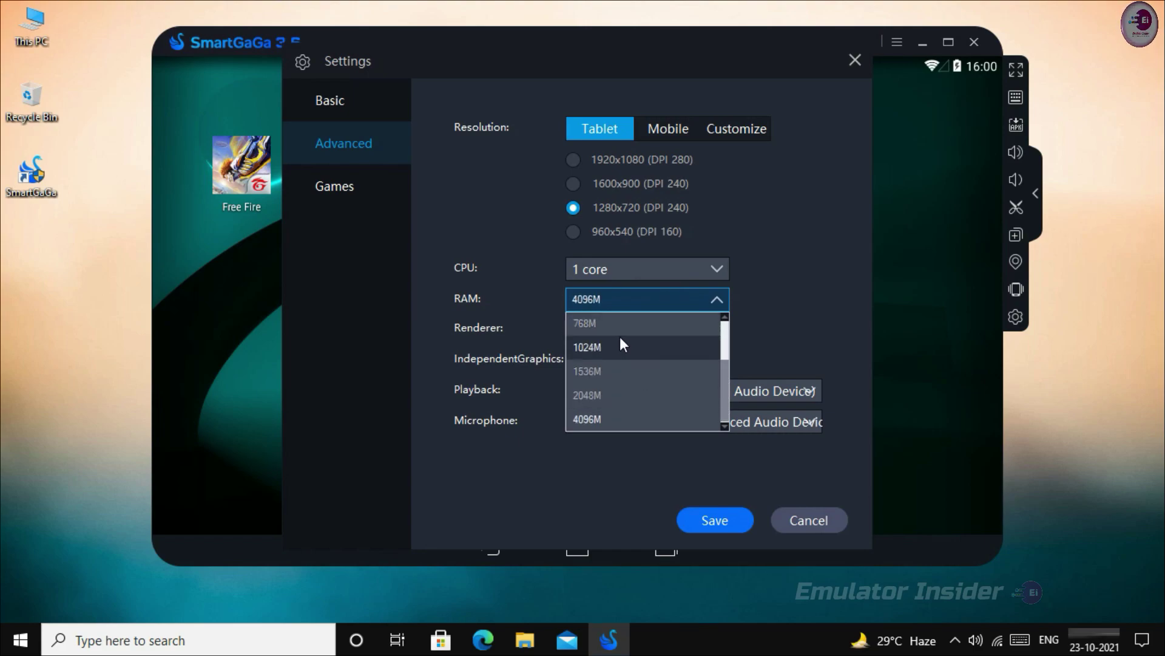
pyautogui.click(587, 395)
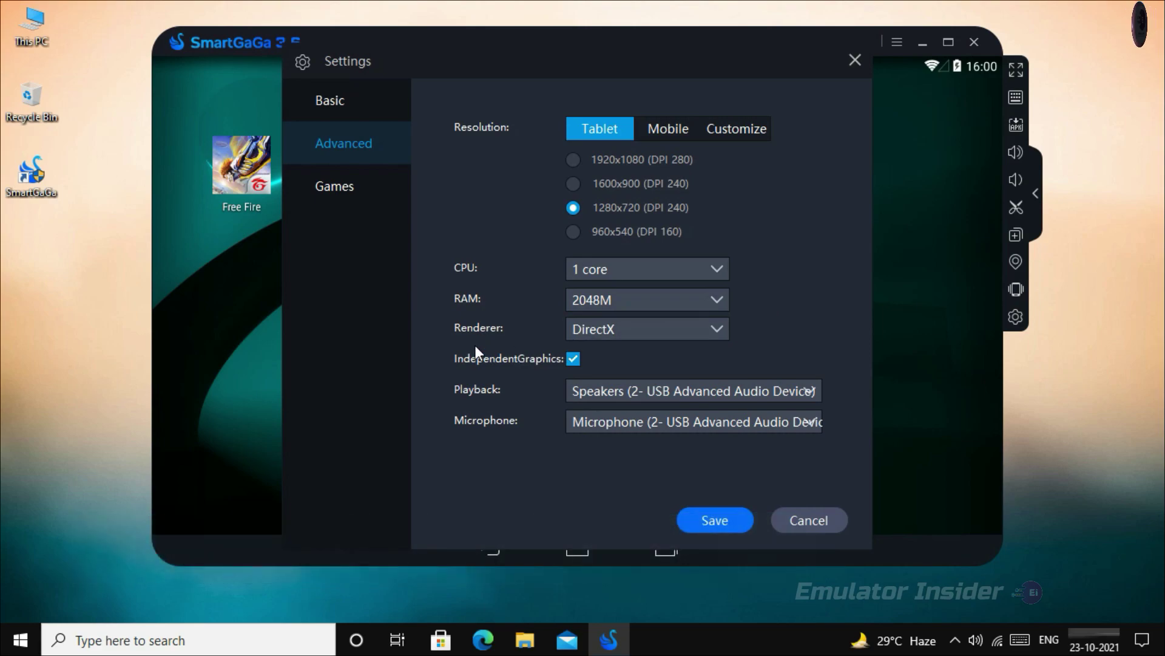
pyautogui.click(719, 331)
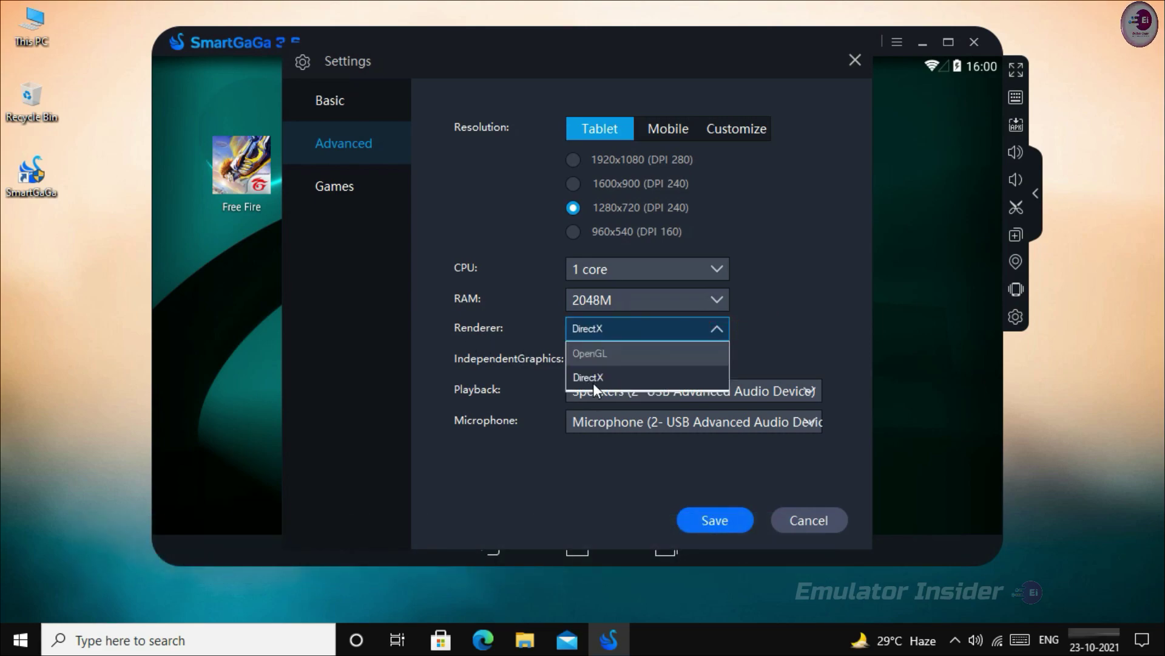
pyautogui.click(792, 355)
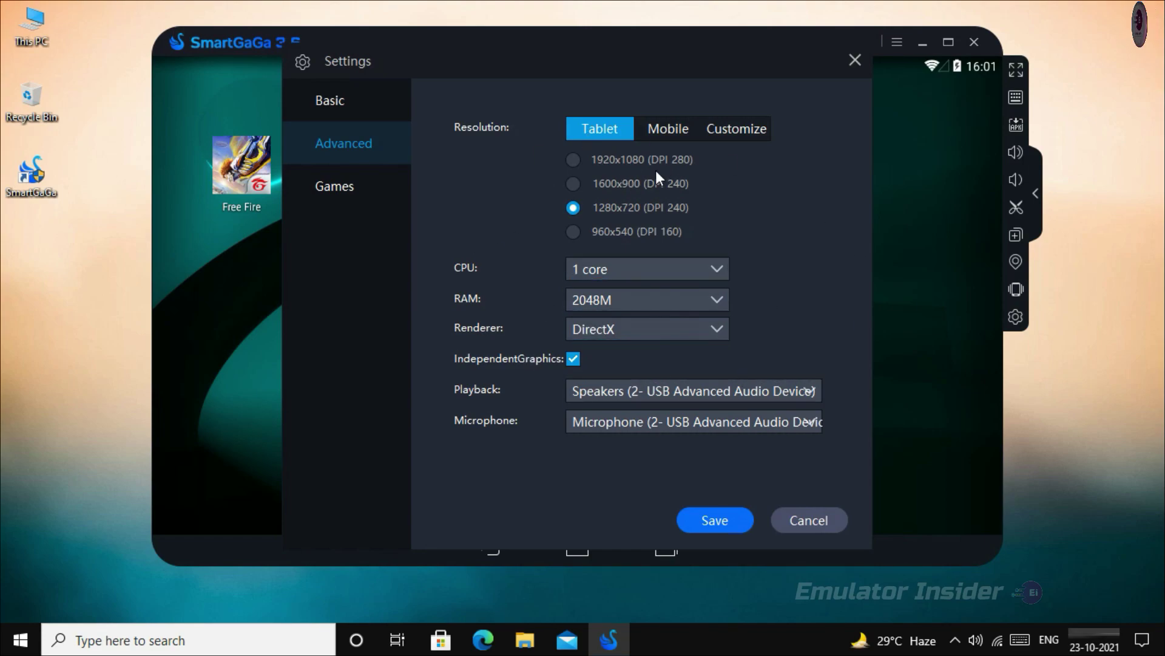
# Open the emulator's game settings, save all changed settings and reboot the emulator to apply them
pyautogui.click(335, 188)
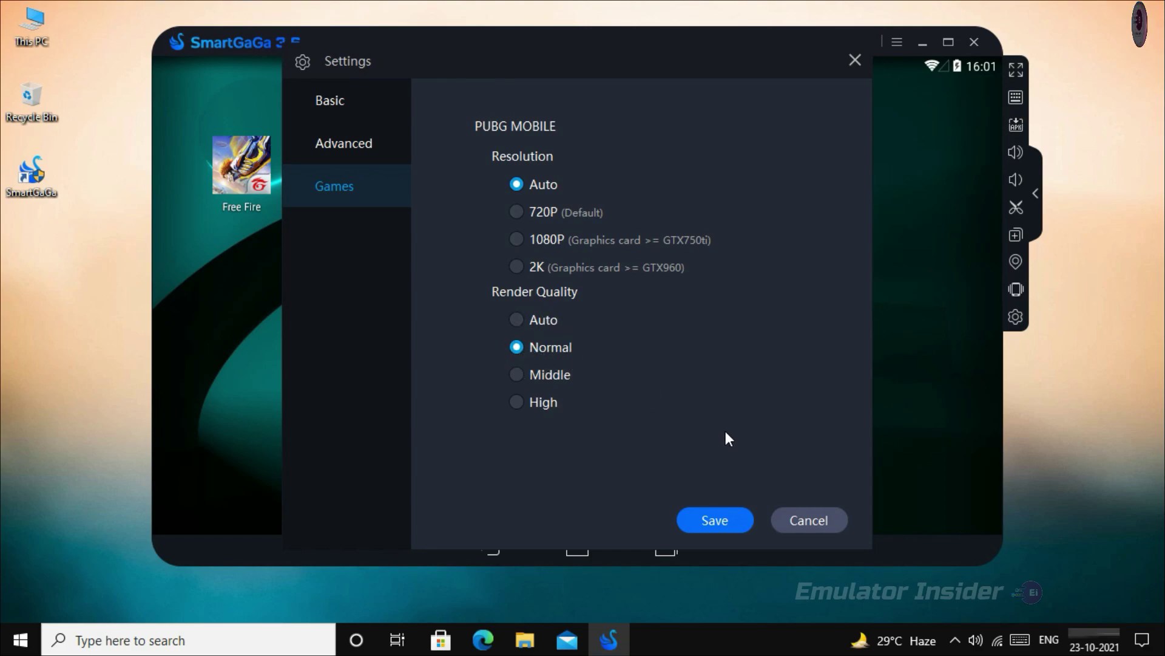
pyautogui.click(722, 527)
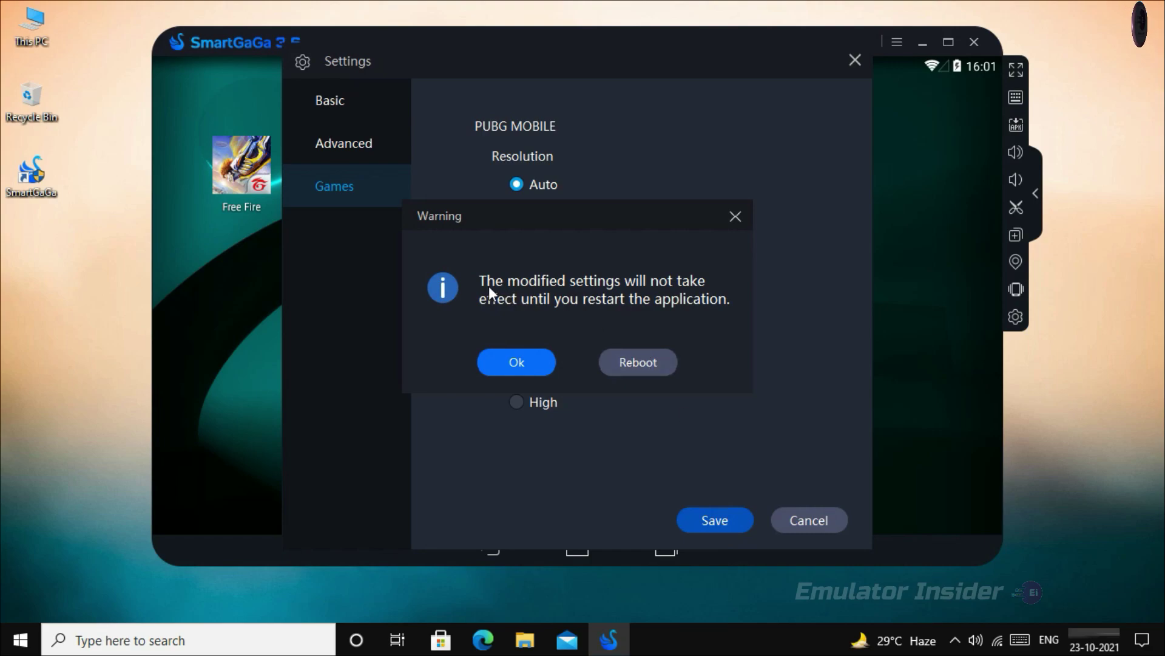
pyautogui.click(652, 367)
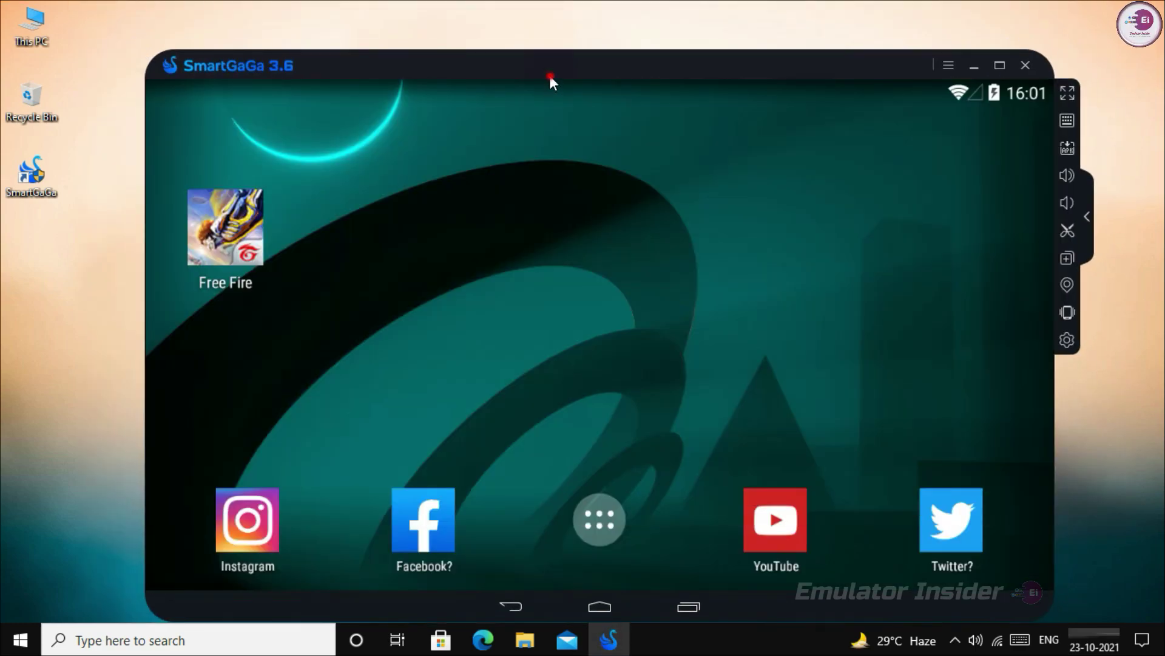
# Move the restarted emulator window higher on the desktop, then open its app list and return to the home screen
pyautogui.moveTo(550, 77); pyautogui.dragTo(540, 45)
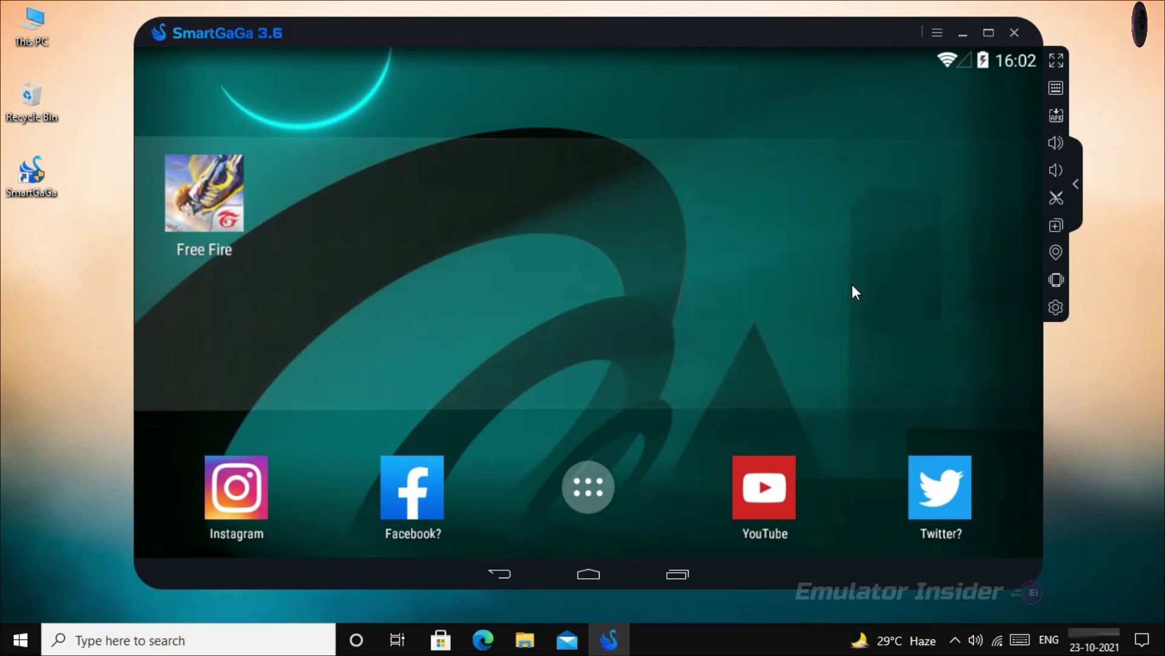
pyautogui.click(588, 487)
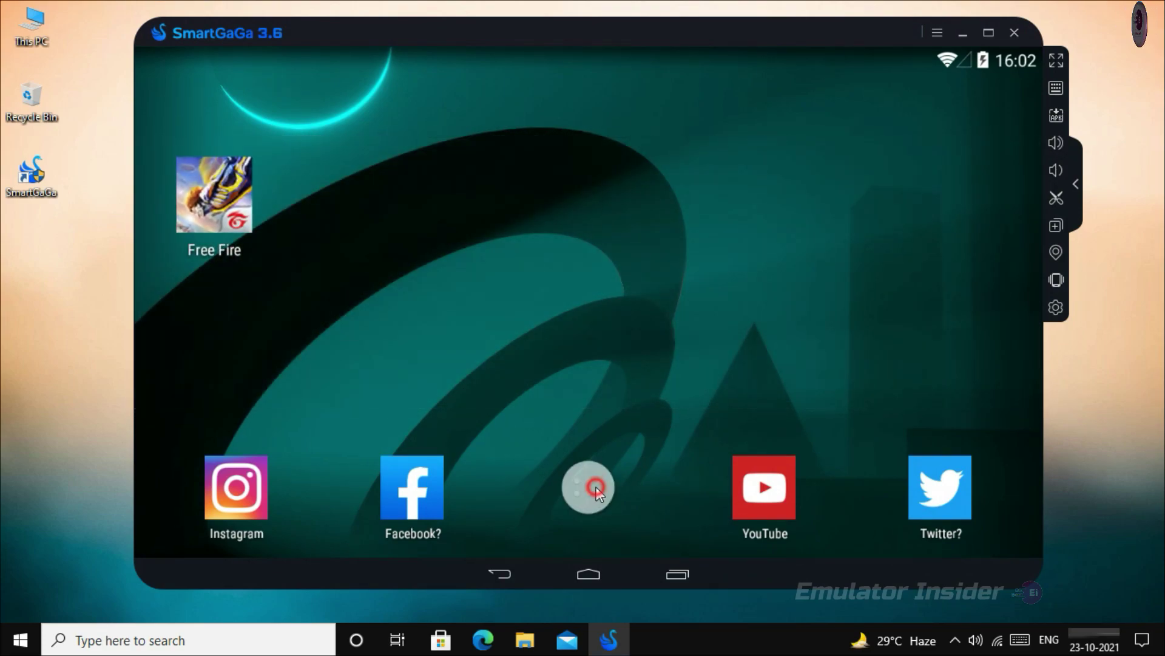
pyautogui.click(502, 571)
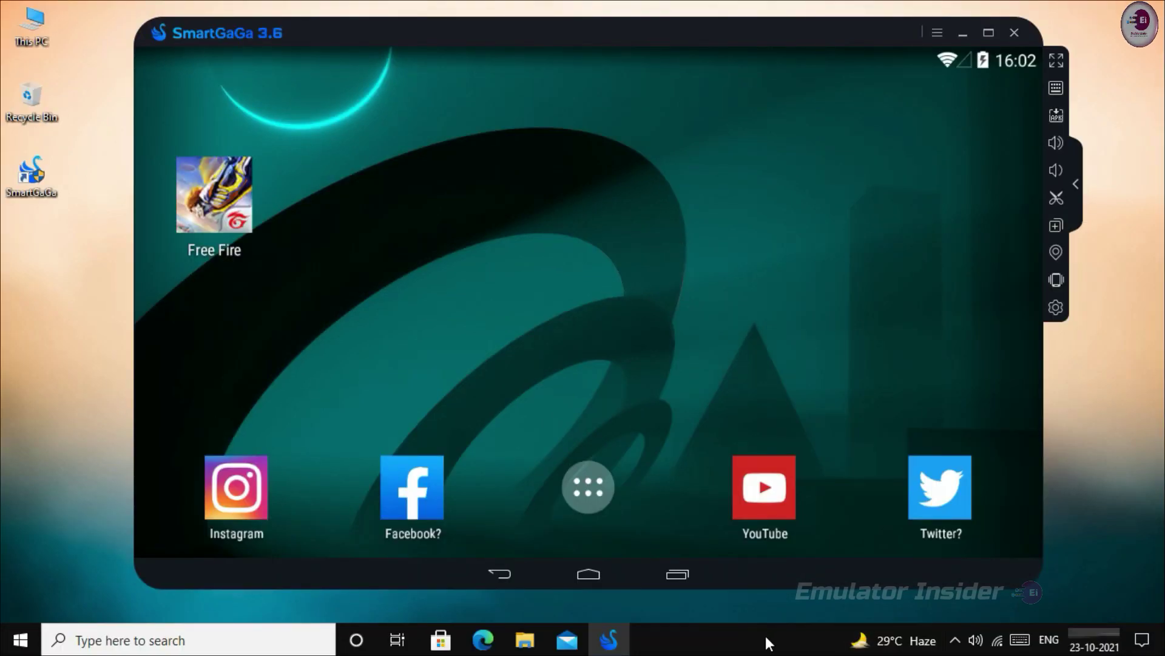
# Open Task Manager, expand the running SmartGaGa app and go to its process details
pyautogui.rightClick(744, 636)
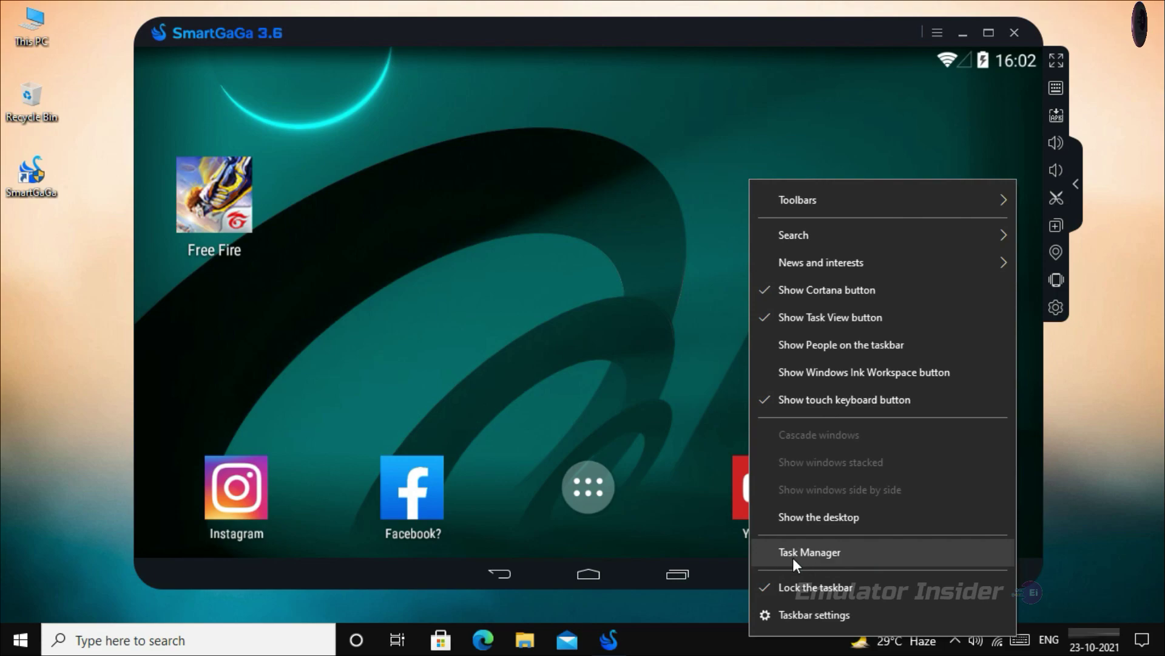
pyautogui.click(825, 556)
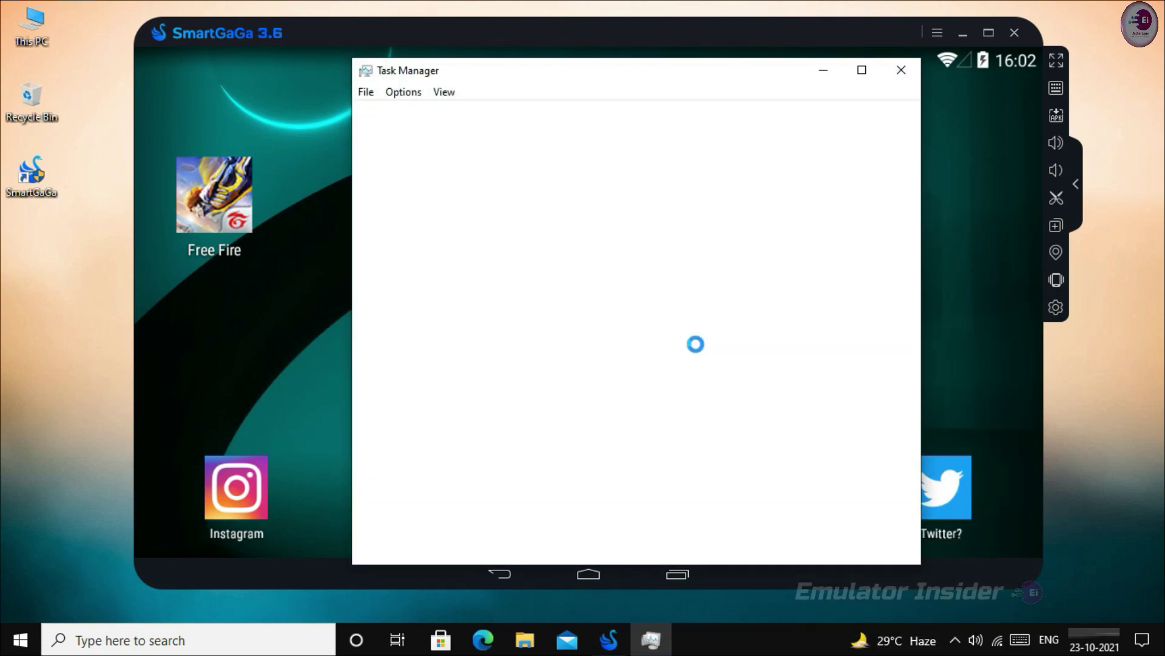
pyautogui.scroll(-2, 704, 304)
pyautogui.scroll(2, 607, 307)
pyautogui.scroll(-2, 544, 302)
pyautogui.scroll(2, 543, 294)
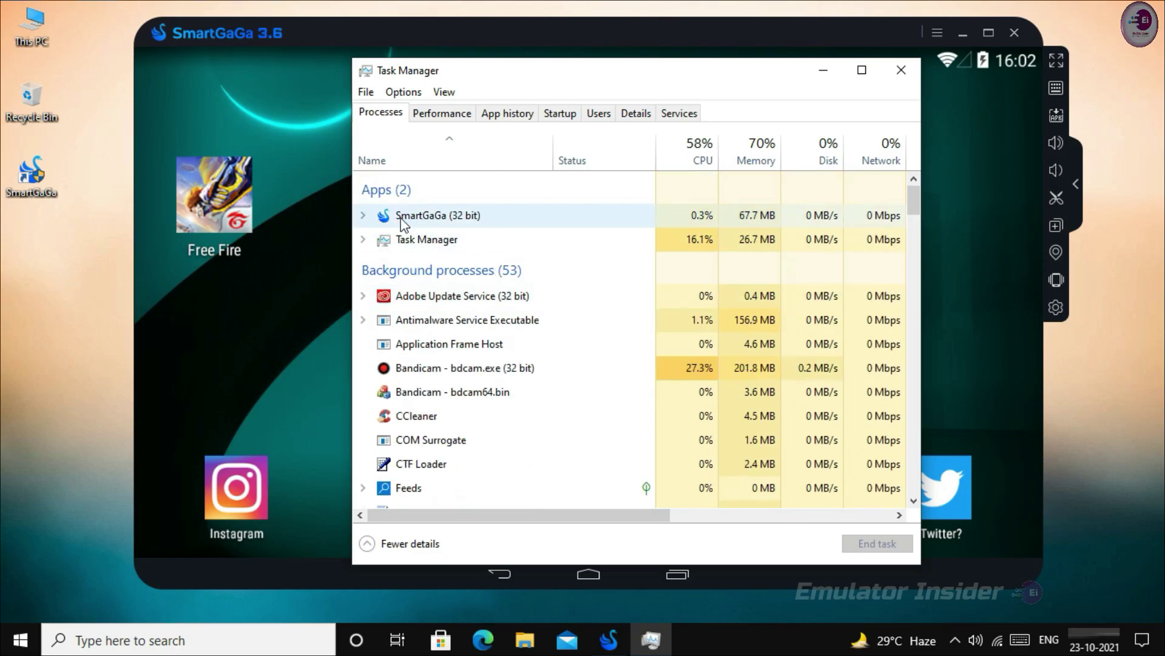
pyautogui.click(364, 216)
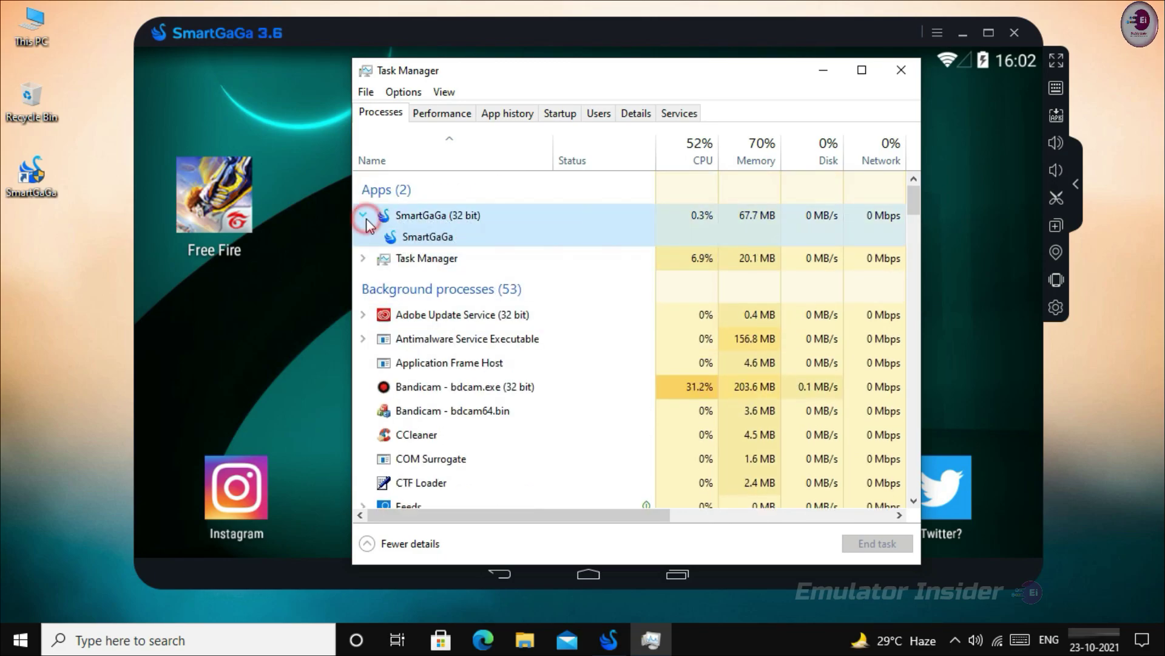
pyautogui.rightClick(513, 217)
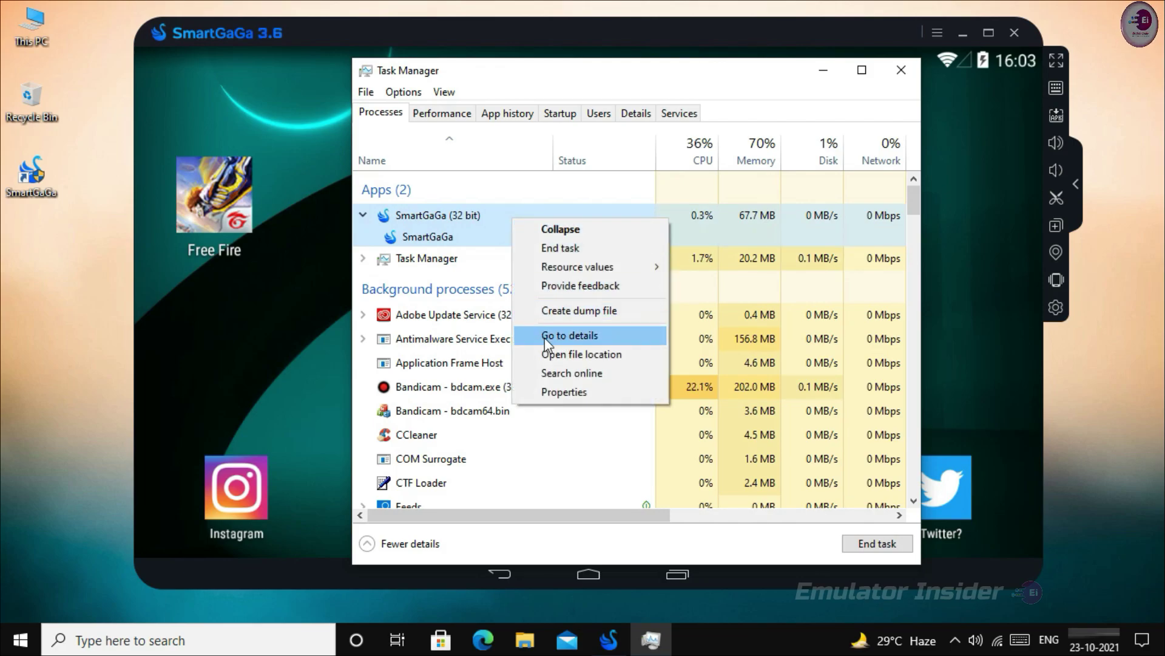
pyautogui.click(576, 338)
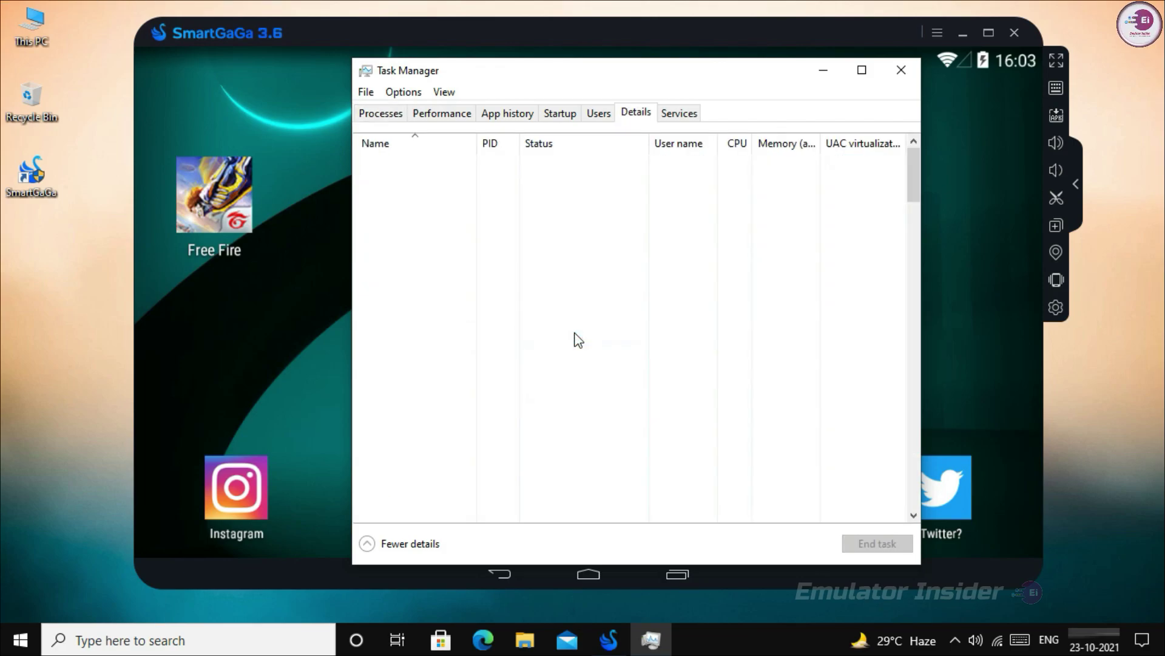
# Maximize Task Manager, set the ProjectTitan.exe process priority to High and reopen its priority options to check the setting
pyautogui.doubleClick(629, 80)
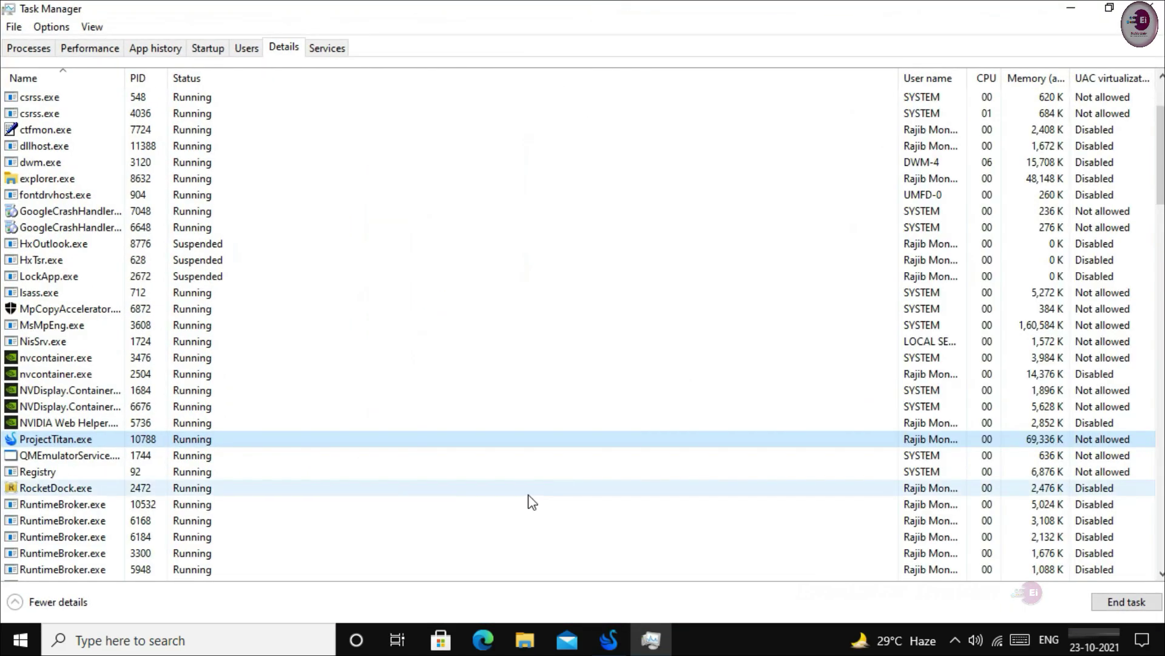
pyautogui.scroll(-3, 314, 333)
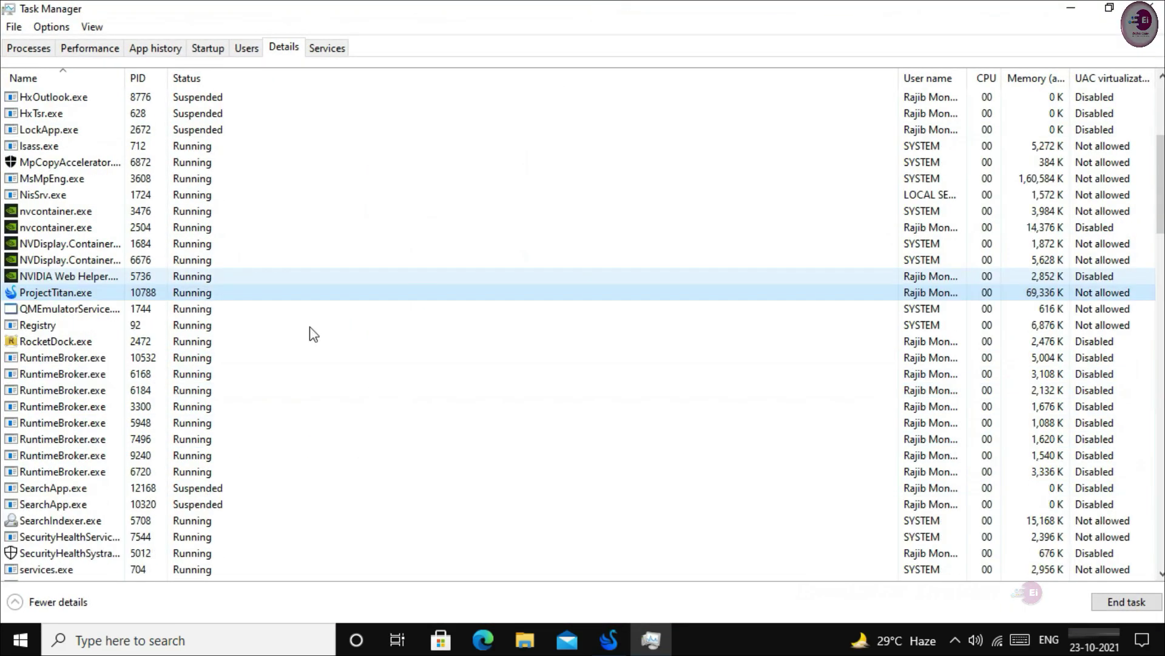
pyautogui.rightClick(454, 296)
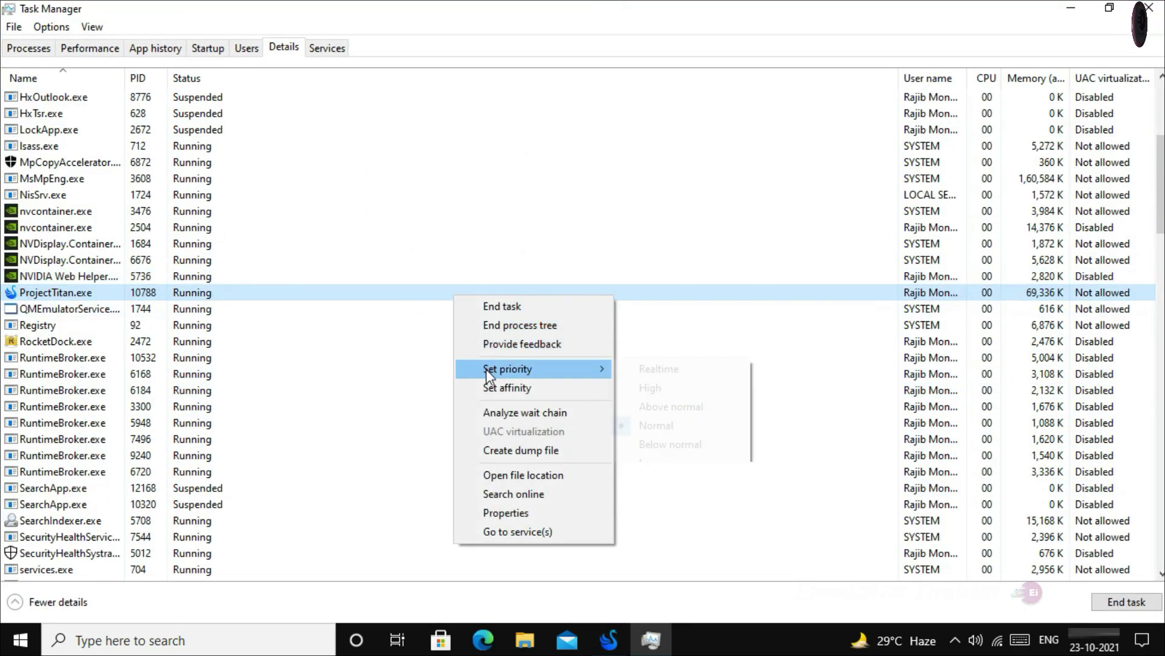
pyautogui.moveTo(486, 369)
pyautogui.click(648, 389)
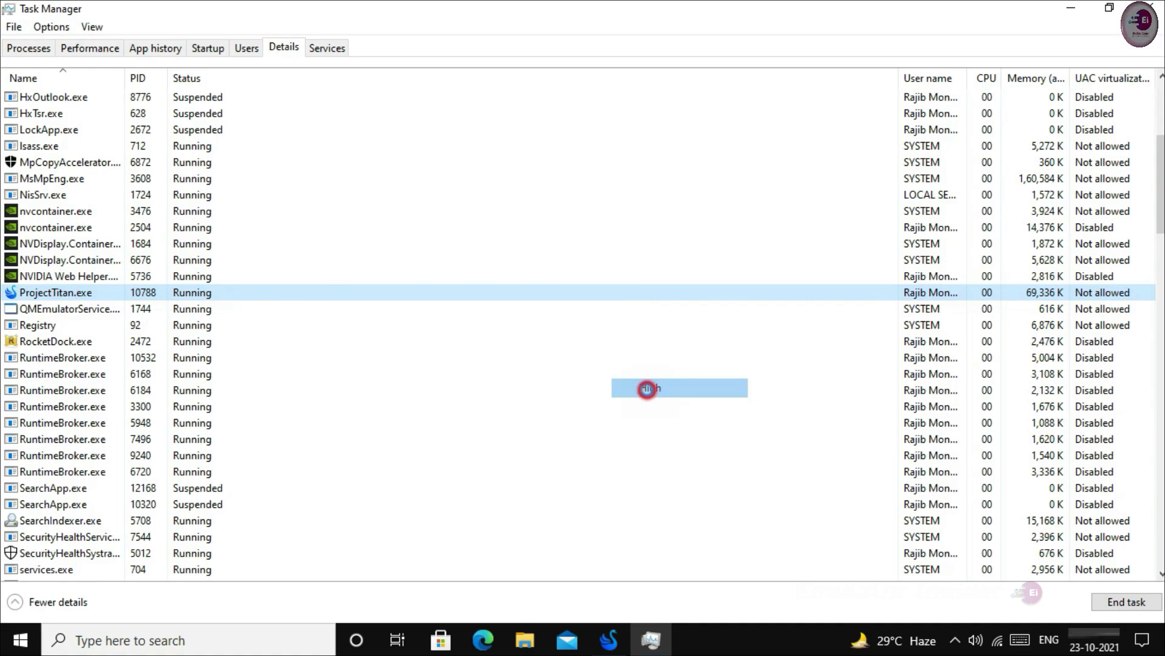
pyautogui.click(600, 344)
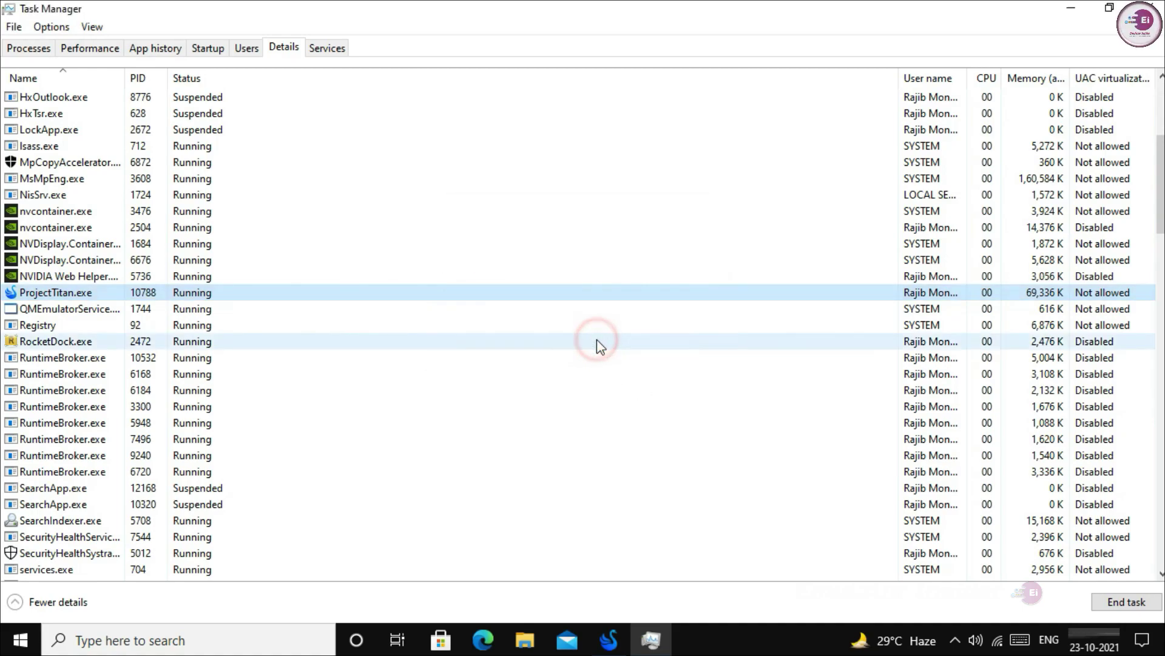
pyautogui.rightClick(472, 297)
pyautogui.moveTo(523, 372)
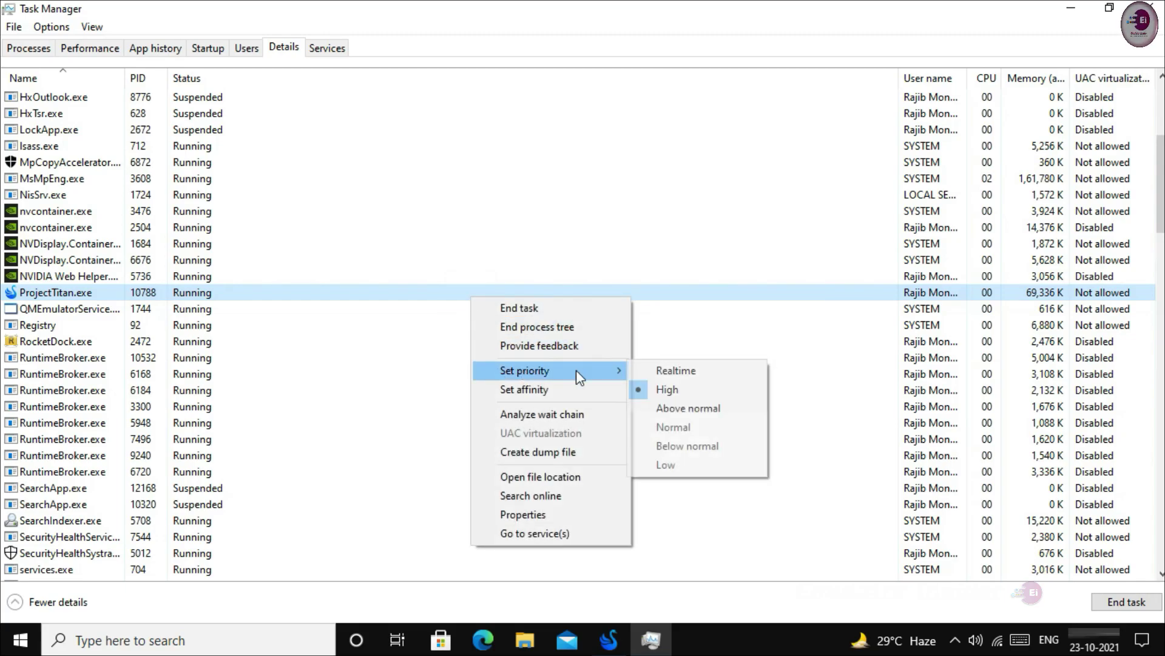
# Restore and close Task Manager, then exit the SmartGaGa emulator and confirm the exit
pyautogui.doubleClick(442, 12)
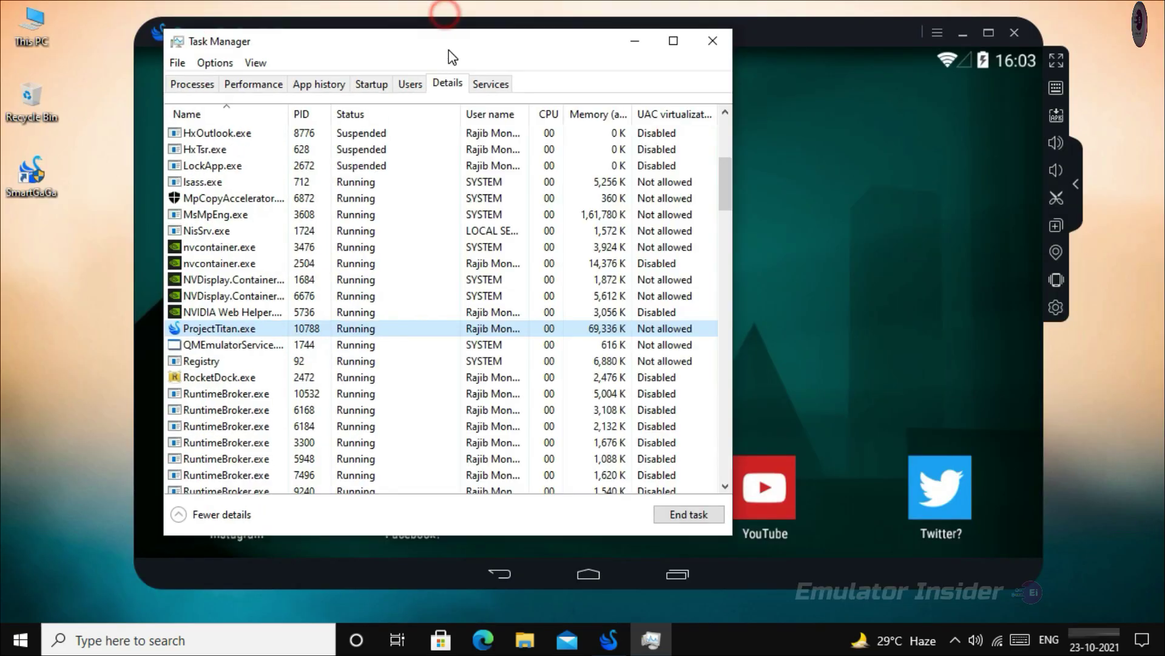
pyautogui.click(791, 72)
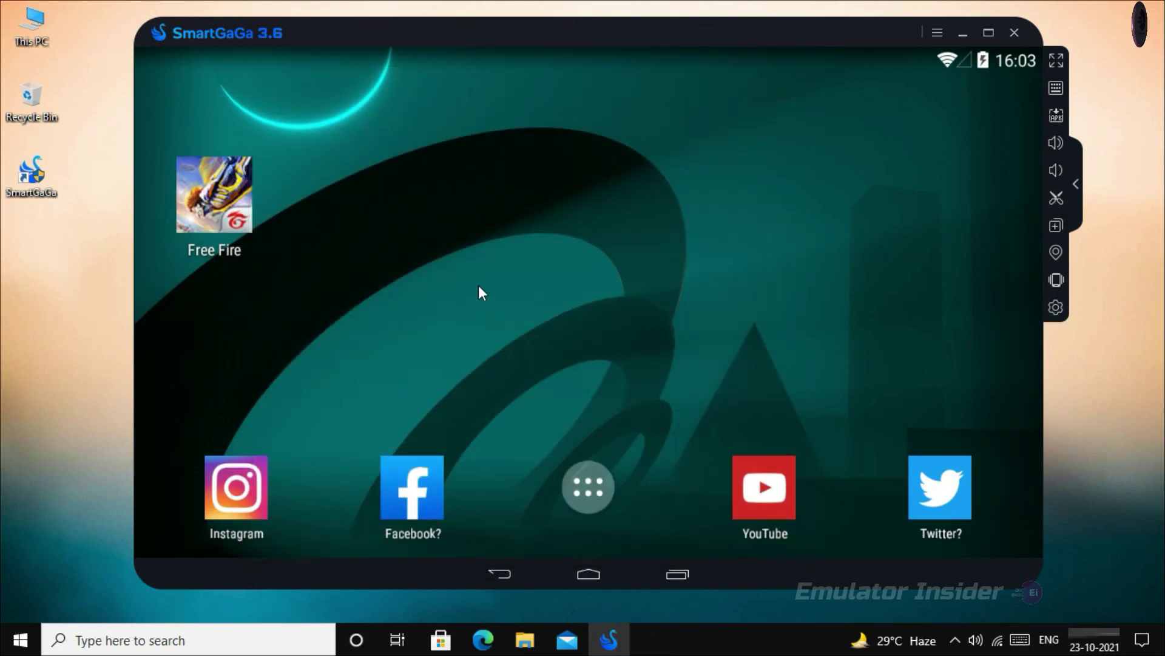
pyautogui.click(1015, 33)
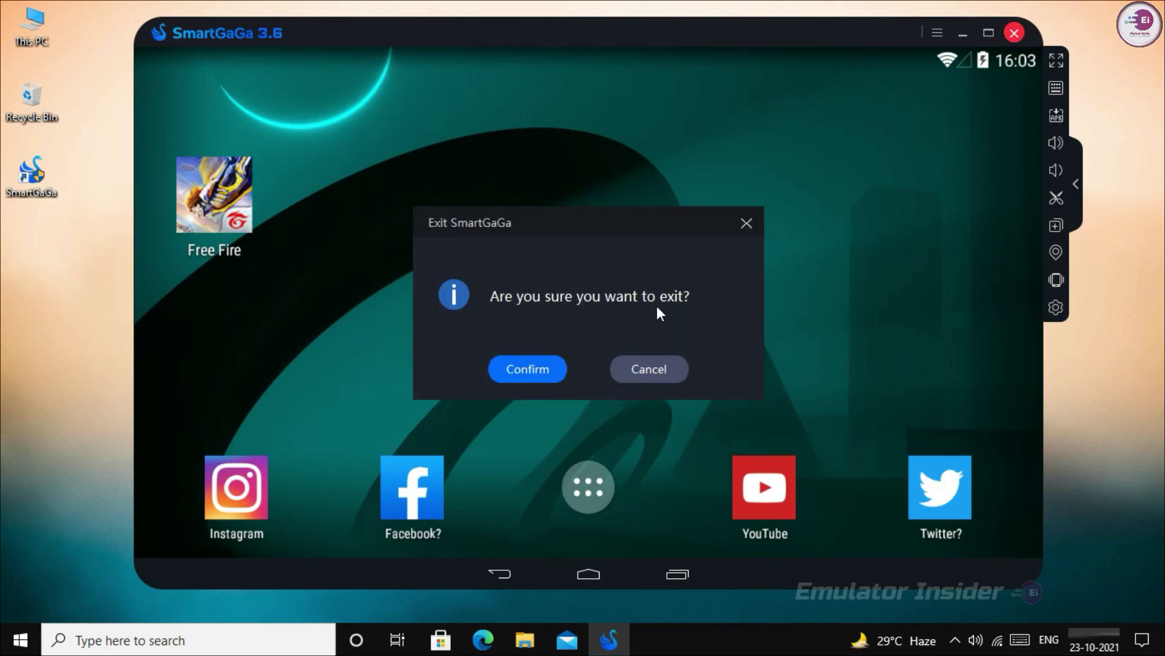
pyautogui.click(544, 371)
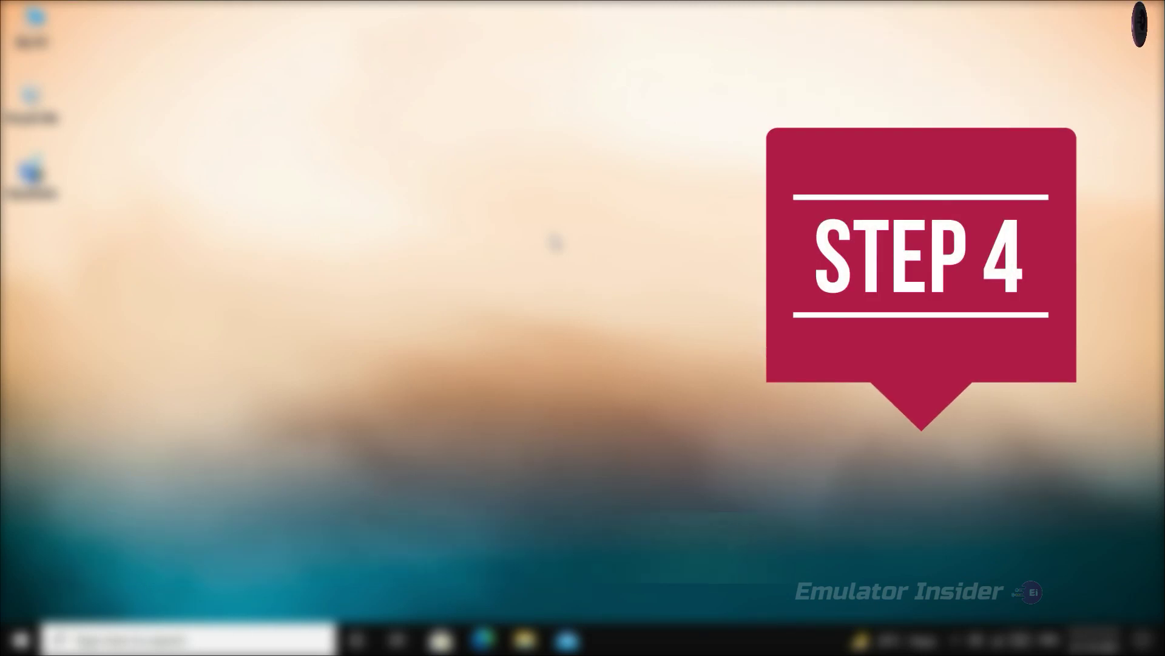
# Search Windows for Game Mode Settings, turn Game Mode on and close the Settings window
pyautogui.click(251, 644)
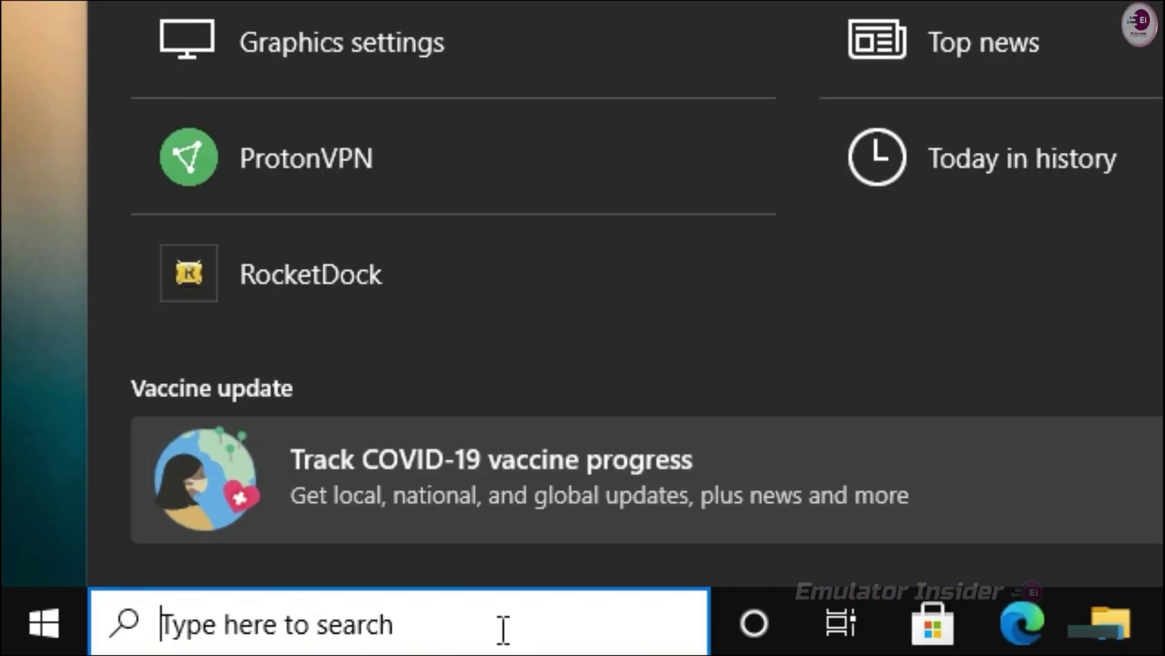
pyautogui.write('Game Mode S')
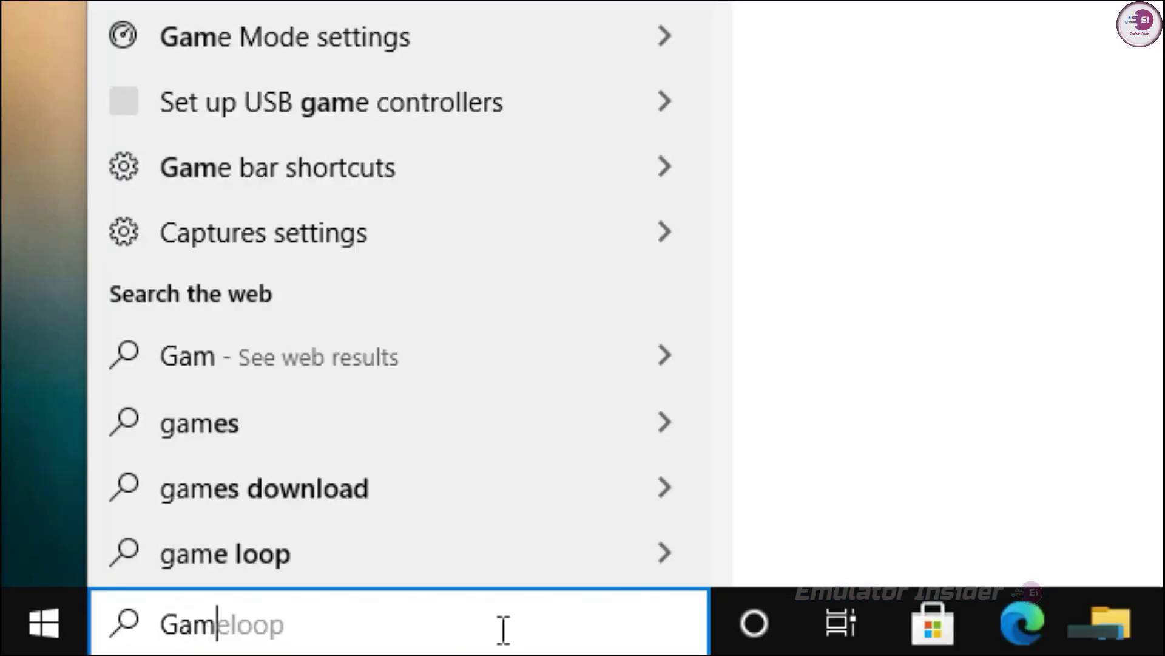
pyautogui.write('ettings')
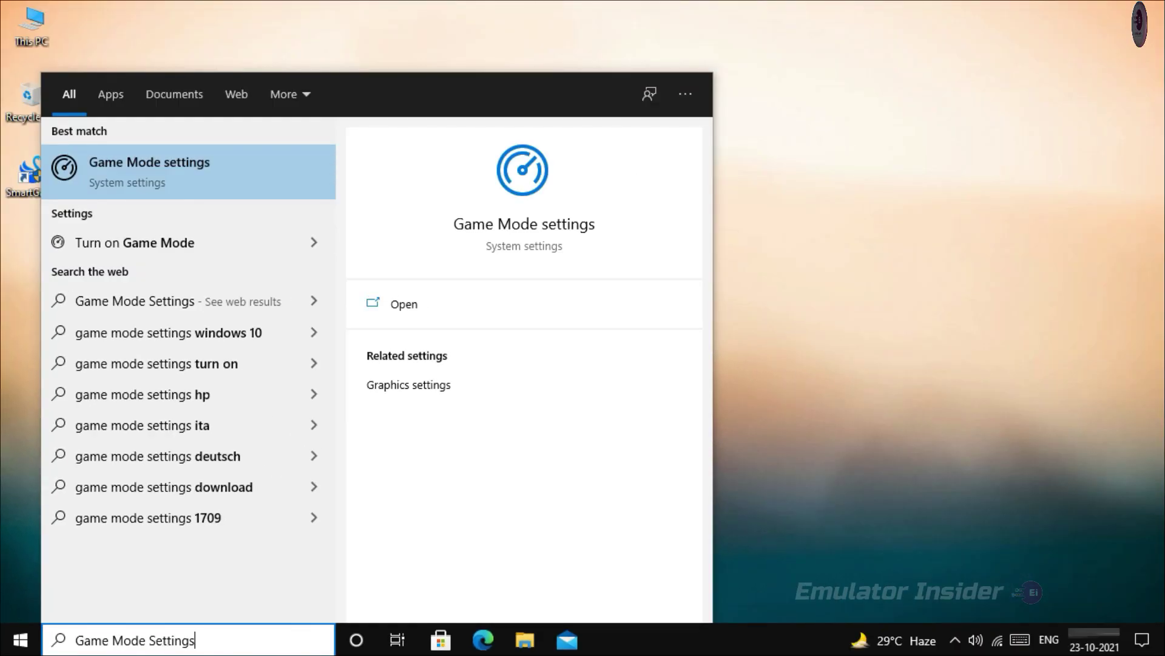
pyautogui.click(153, 165)
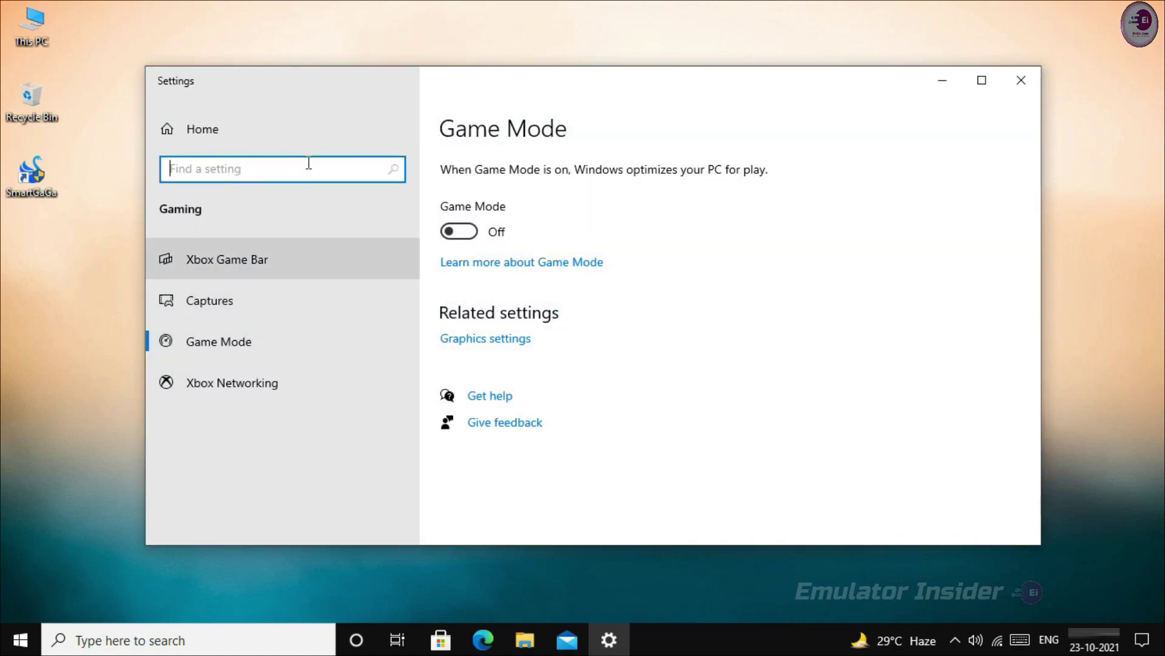
pyautogui.click(460, 234)
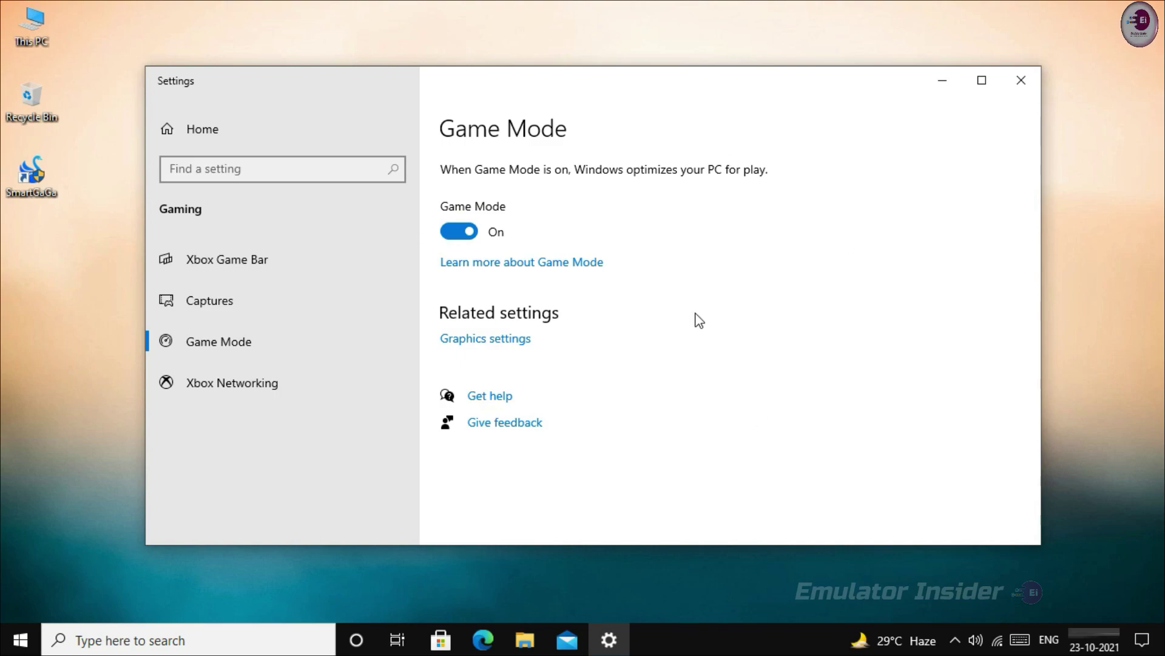
pyautogui.click(1021, 80)
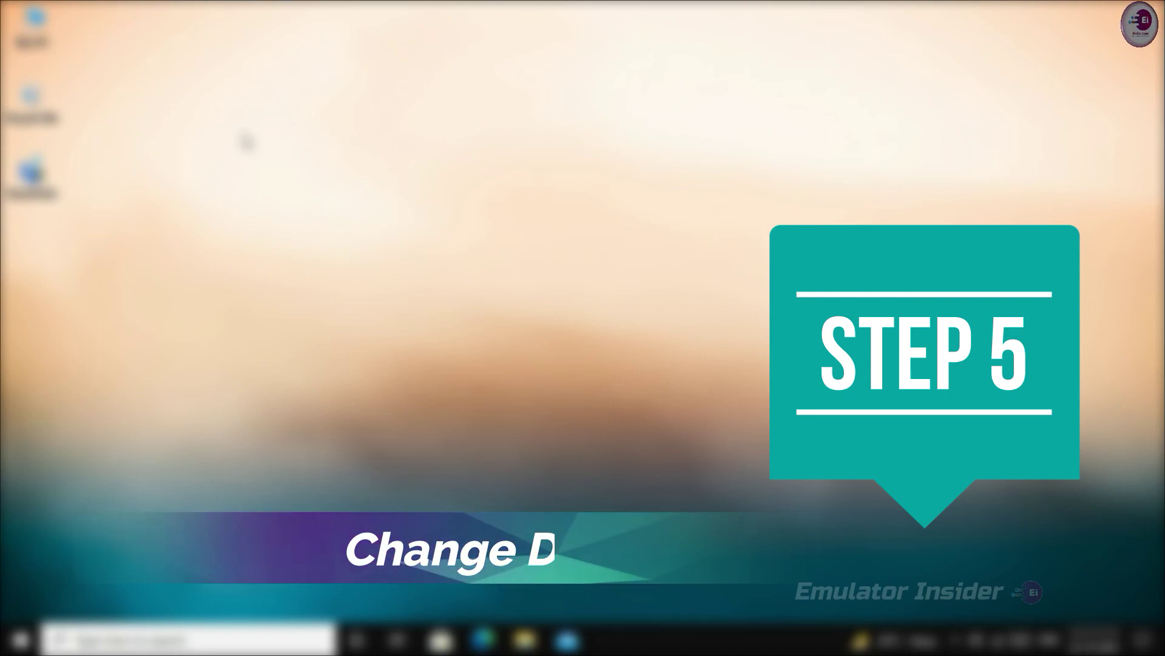
# Open the compatibility properties of the SmartGaGa desktop shortcut and set the program to run as an administrator
pyautogui.rightClick(52, 178)
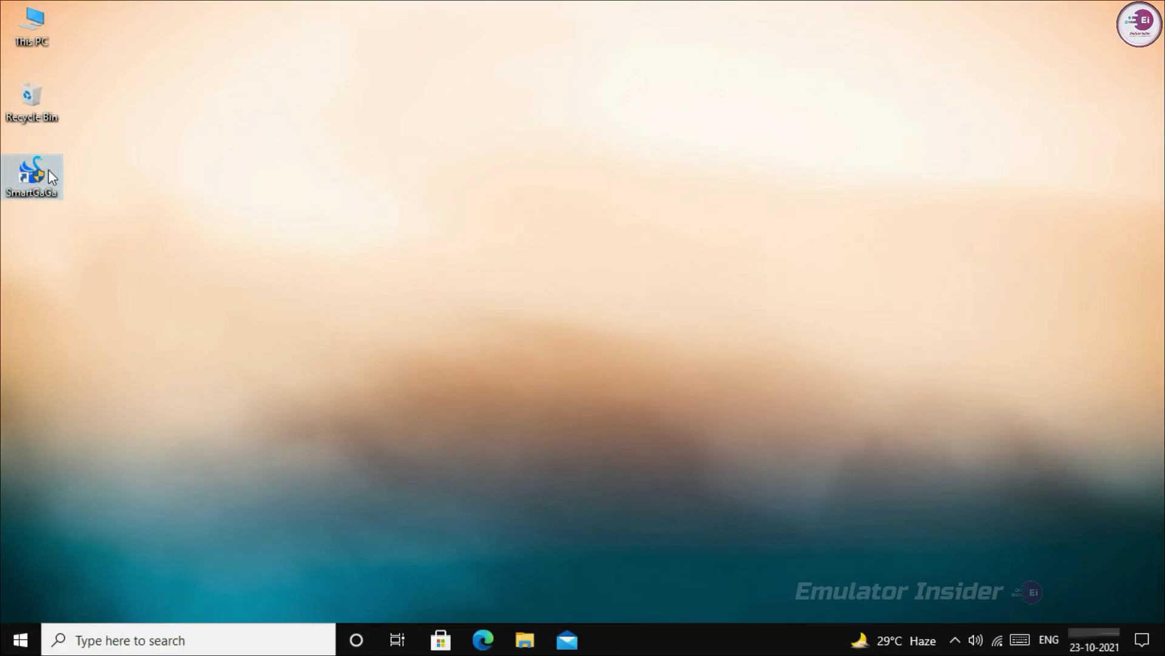
pyautogui.rightClick(49, 171)
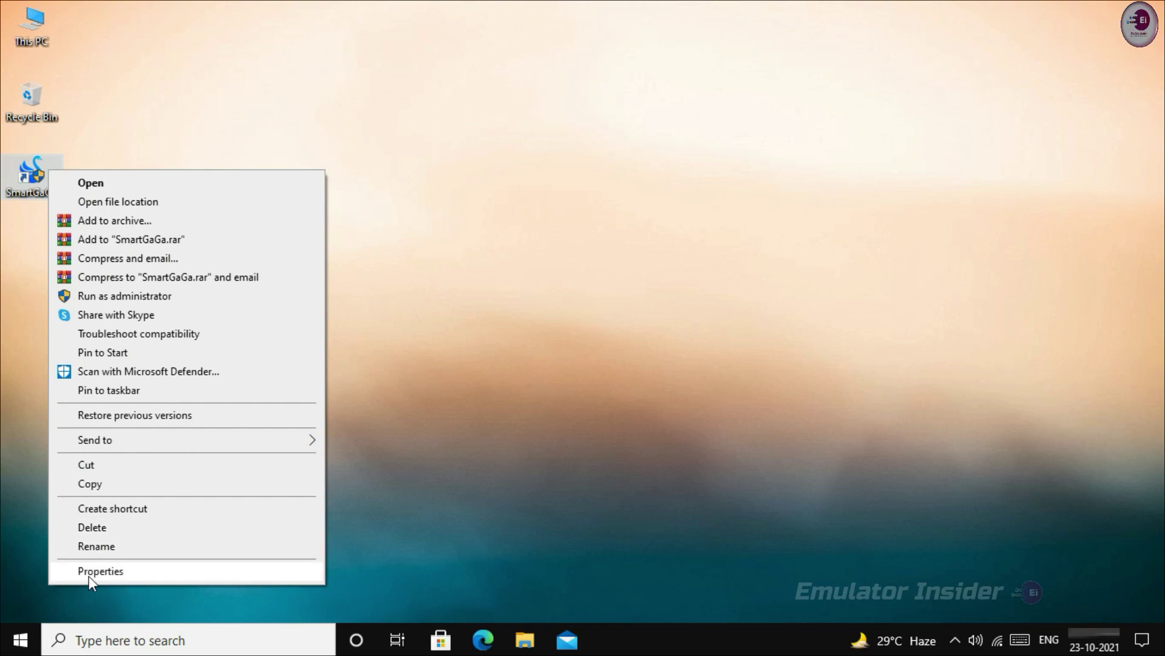
pyautogui.click(149, 573)
pyautogui.moveTo(190, 163); pyautogui.dragTo(235, 70)
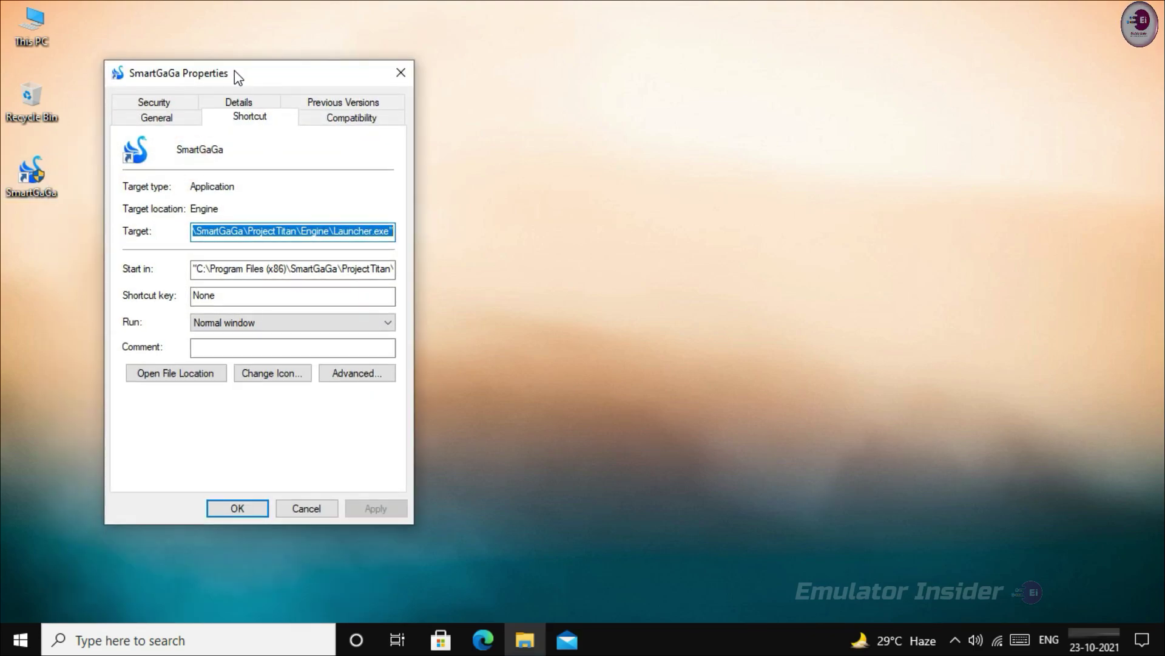
pyautogui.click(358, 121)
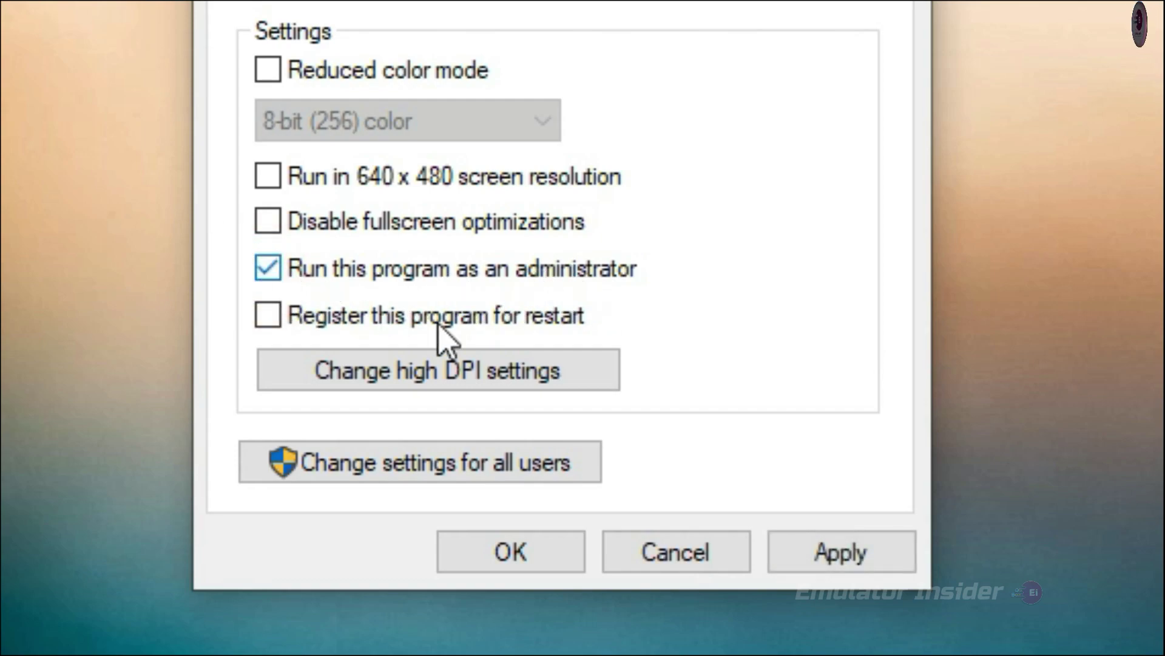
# Override the shortcut's high DPI scaling behavior with scaling performed by Application, then apply the changes and close the properties
pyautogui.click(498, 372)
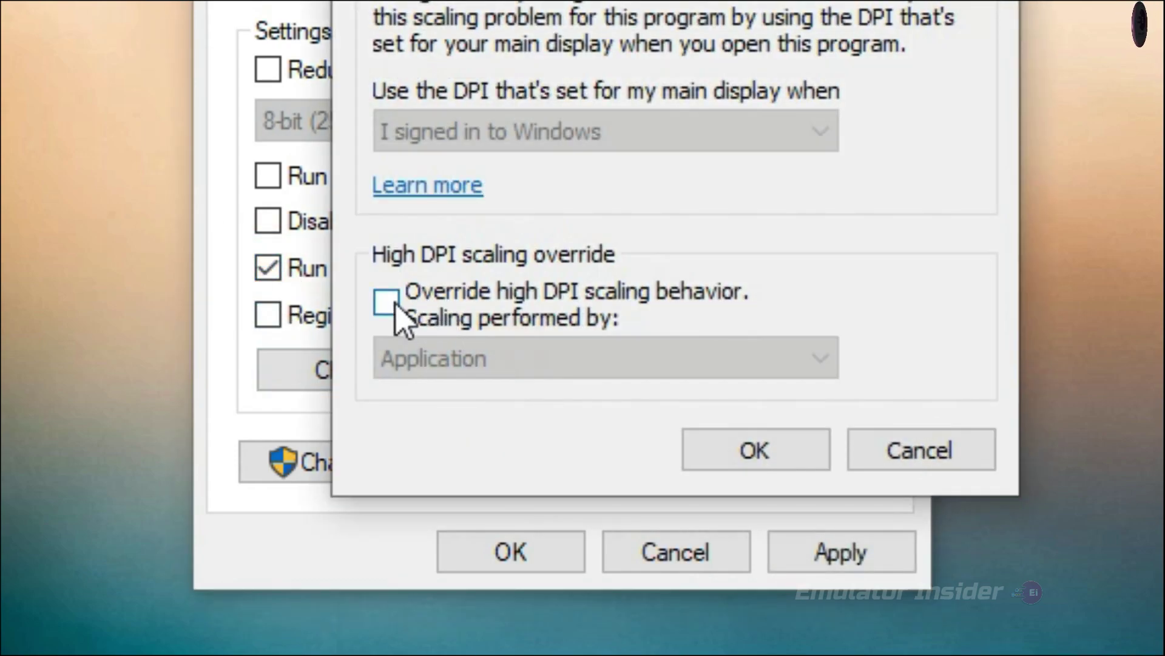
pyautogui.click(386, 302)
pyautogui.click(631, 352)
pyautogui.click(432, 396)
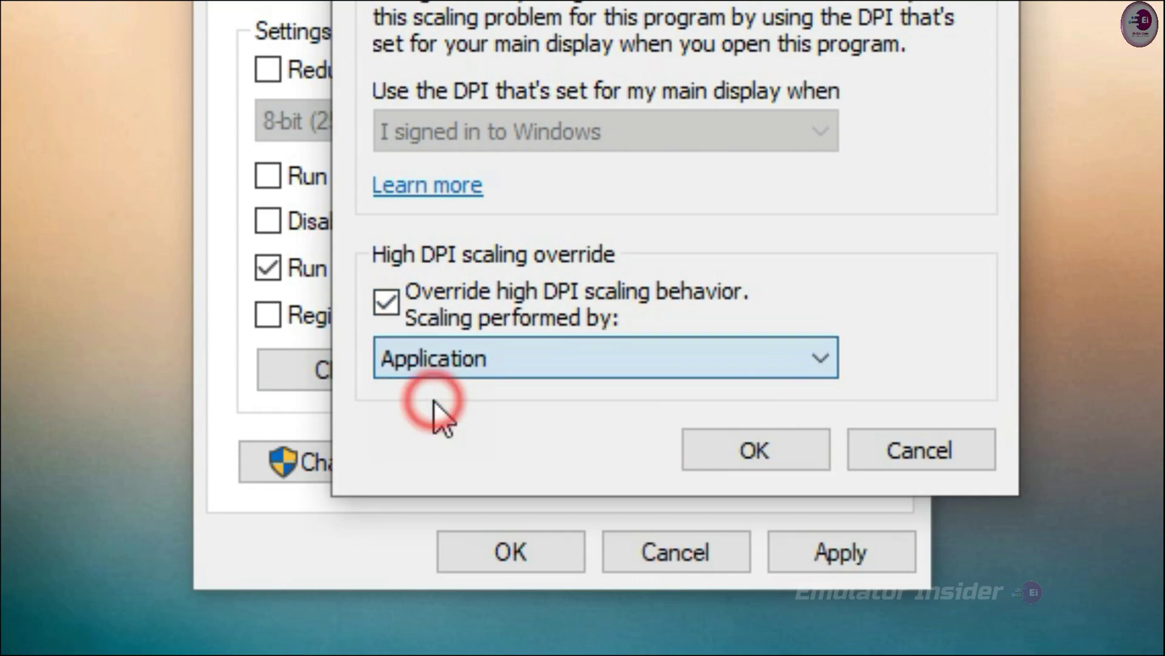
pyautogui.click(748, 456)
pyautogui.click(882, 548)
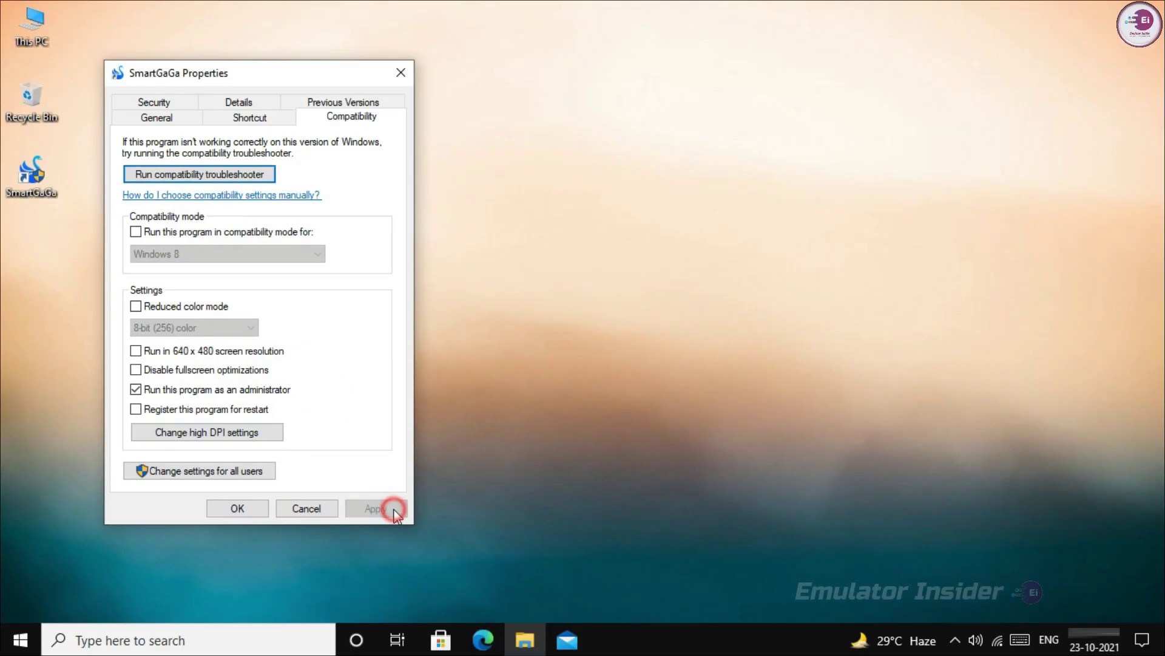
pyautogui.click(265, 509)
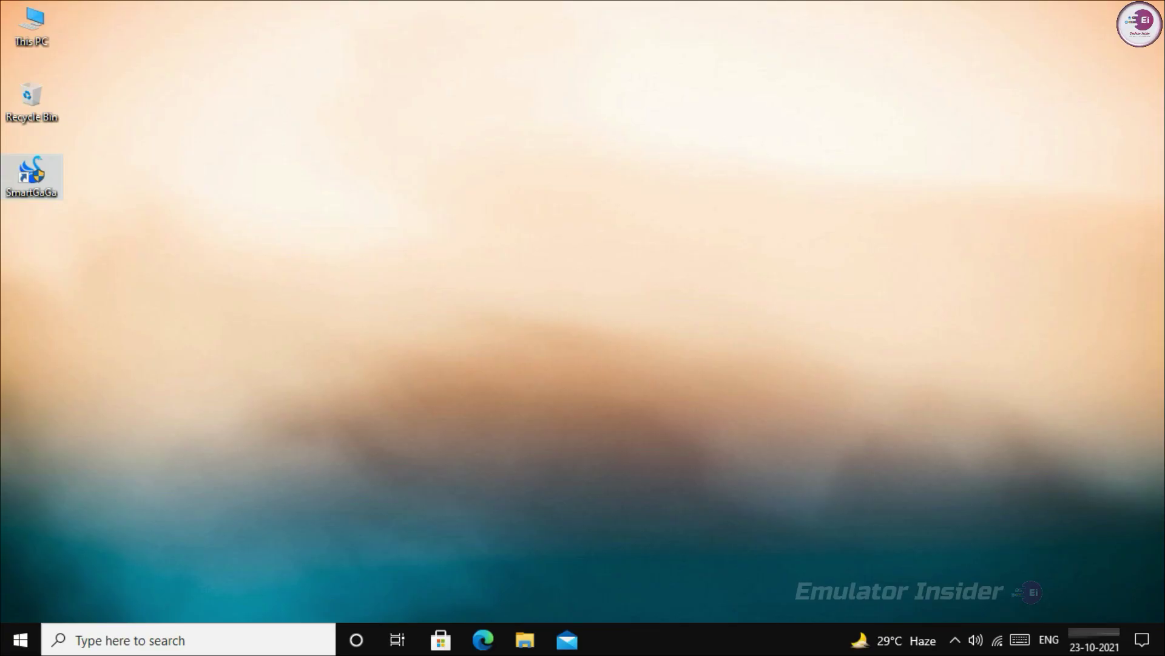
# Launch SmartGaGa from the desktop, make its window slightly smaller and reposition it on the desktop
pyautogui.doubleClick(31, 176)
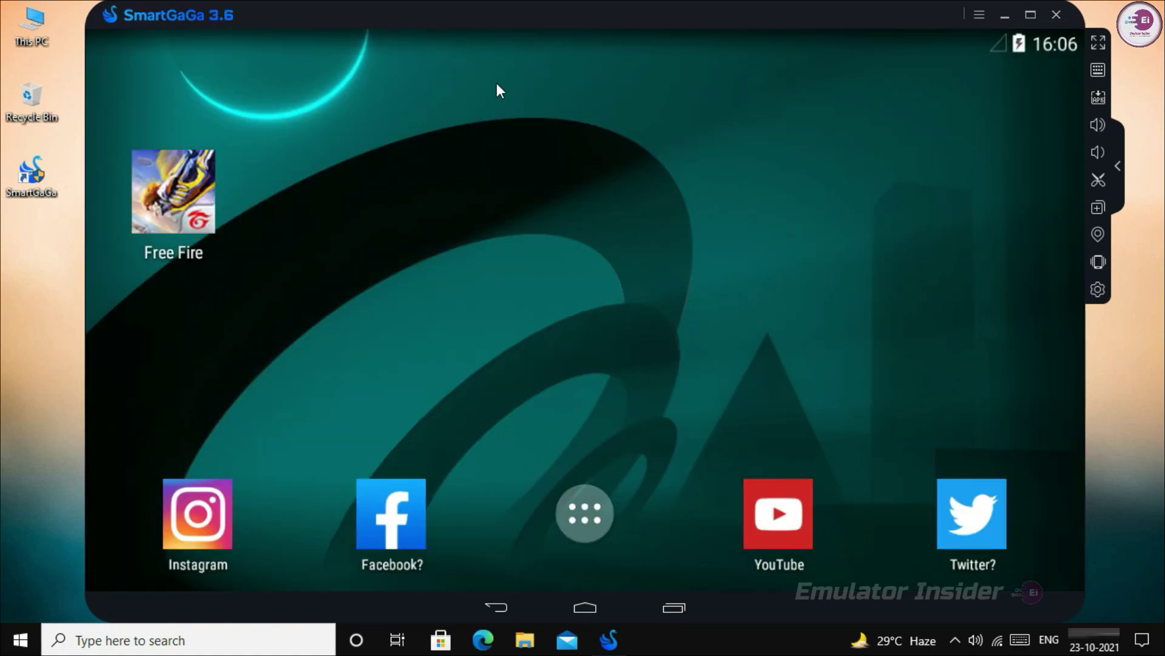
pyautogui.moveTo(115, 1); pyautogui.dragTo(116, 38)
pyautogui.moveTo(469, 66); pyautogui.dragTo(491, 38)
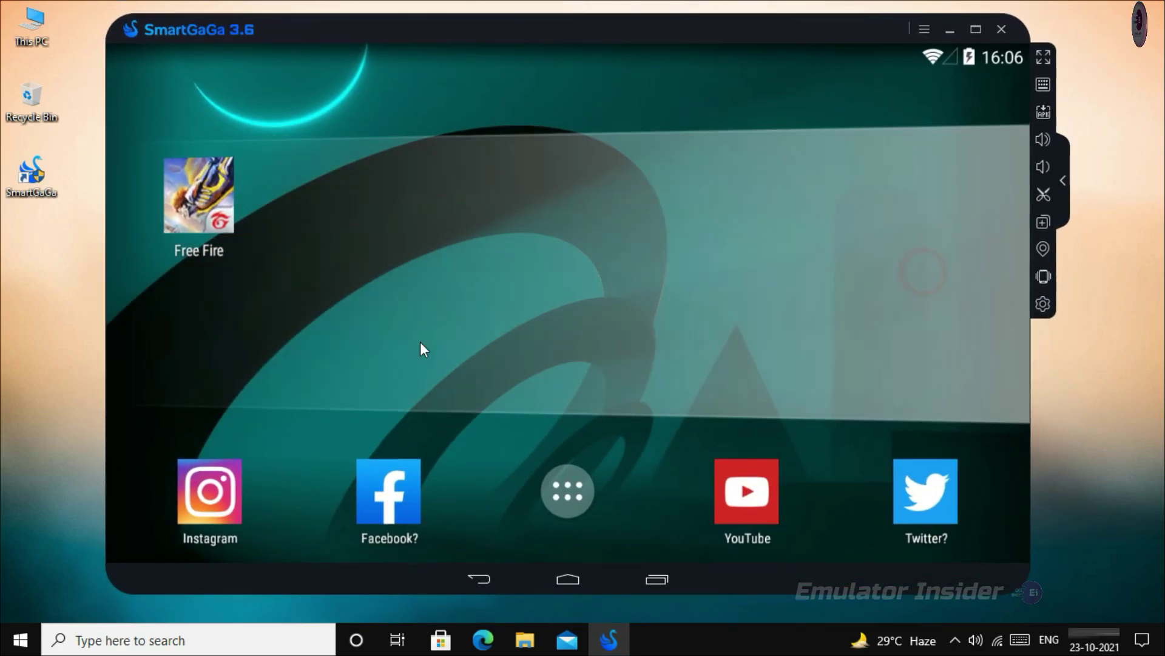
# Start Free Fire from the emulator's app list, enter the game lobby and perform an emote with the character
pyautogui.click(568, 490)
pyautogui.click(250, 140)
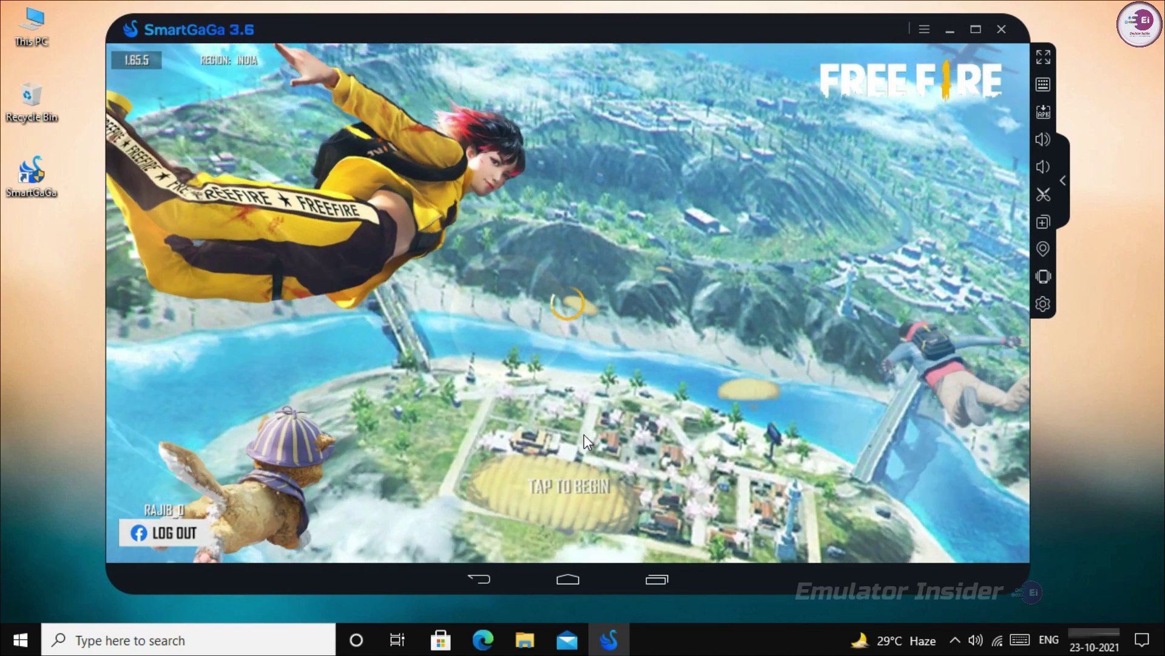
pyautogui.click(584, 434)
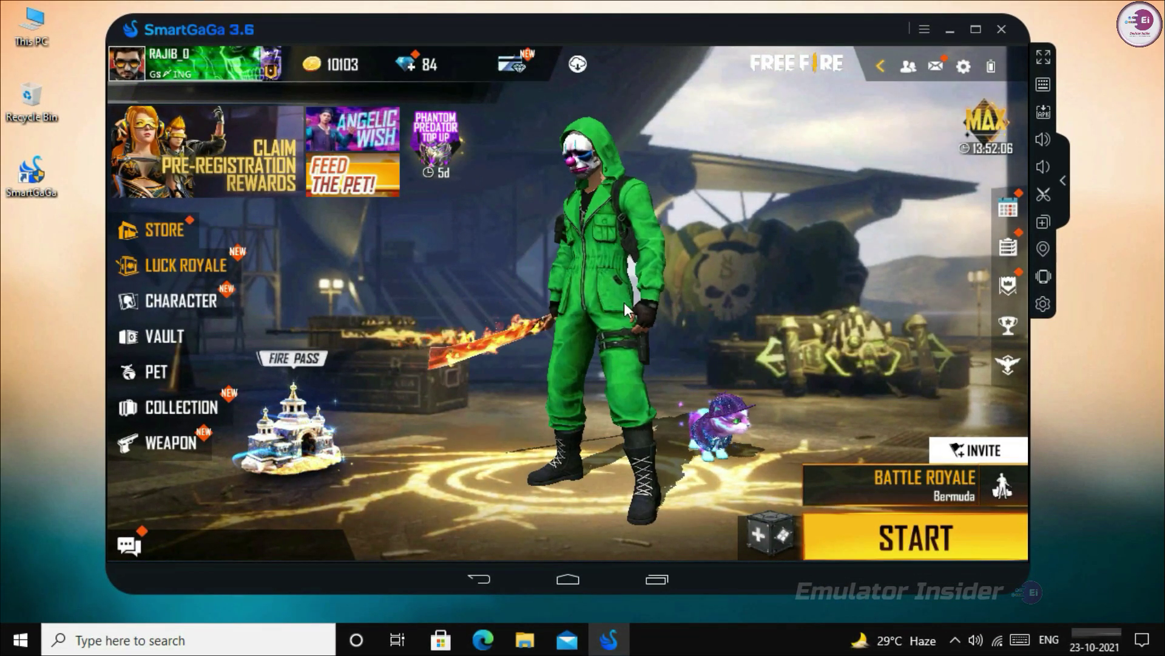
pyautogui.click(581, 267)
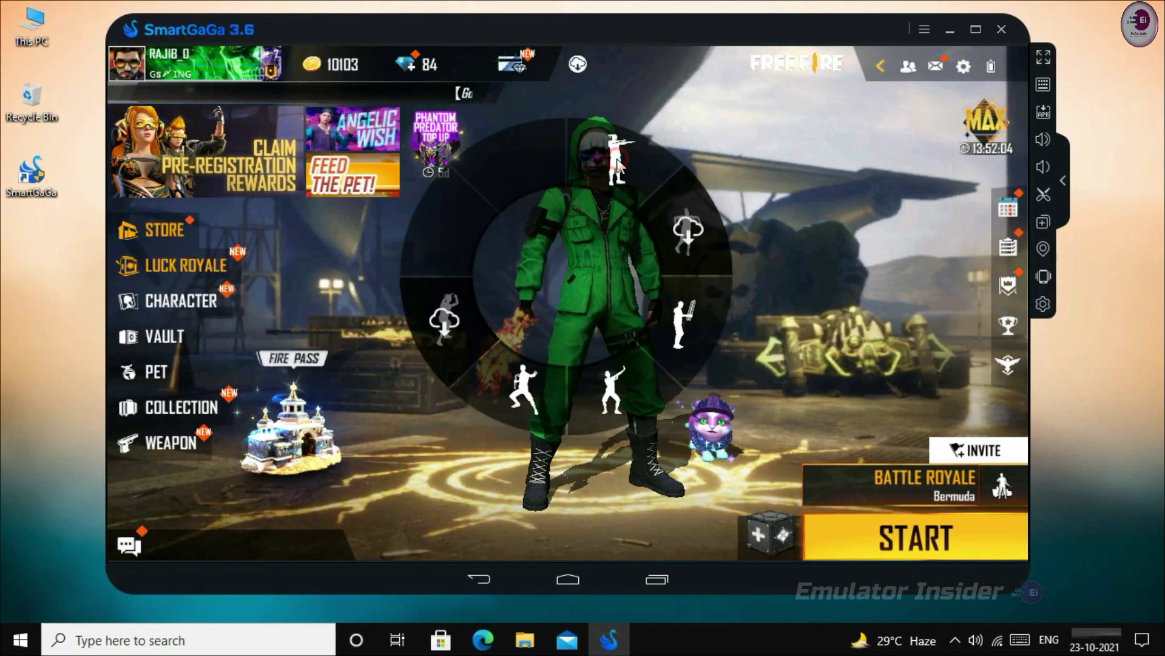
pyautogui.click(617, 158)
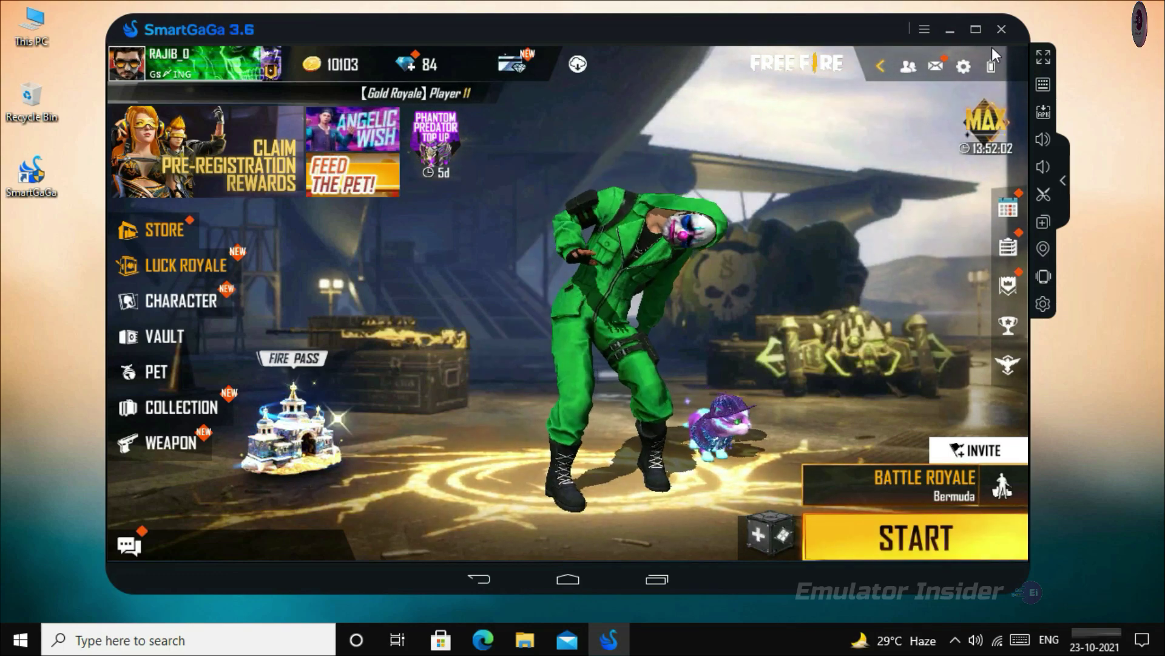
# In Free Fire's display settings, set Graphics to Ultra, High Res. to High and High FPS to High
pyautogui.click(963, 66)
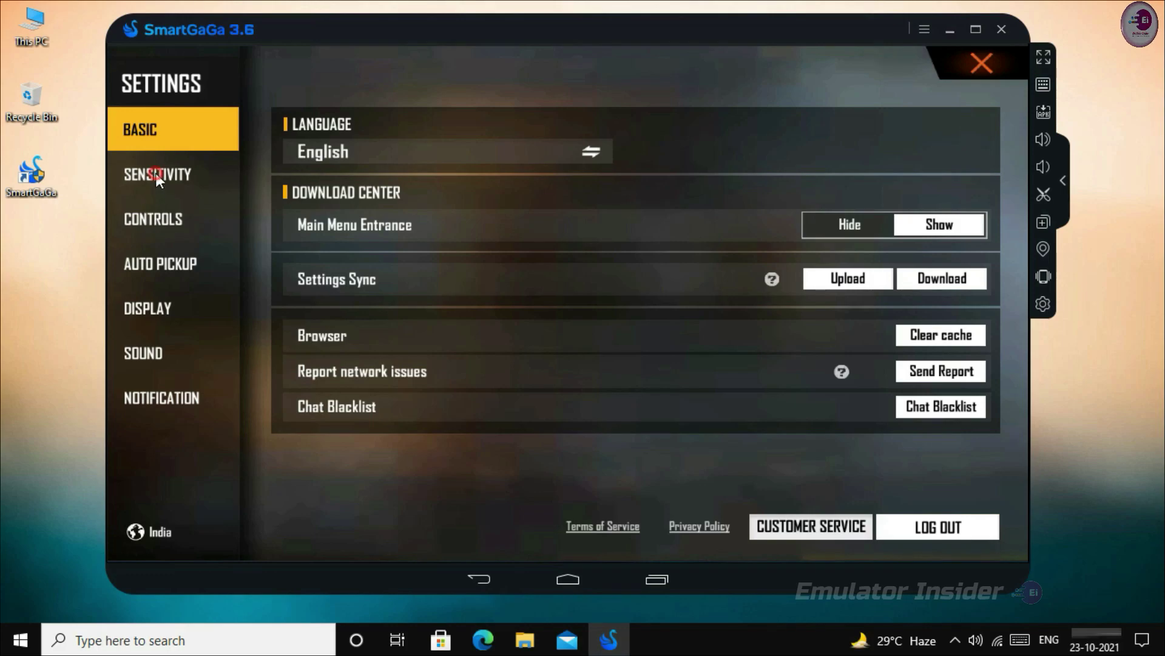
pyautogui.click(155, 173)
pyautogui.click(160, 212)
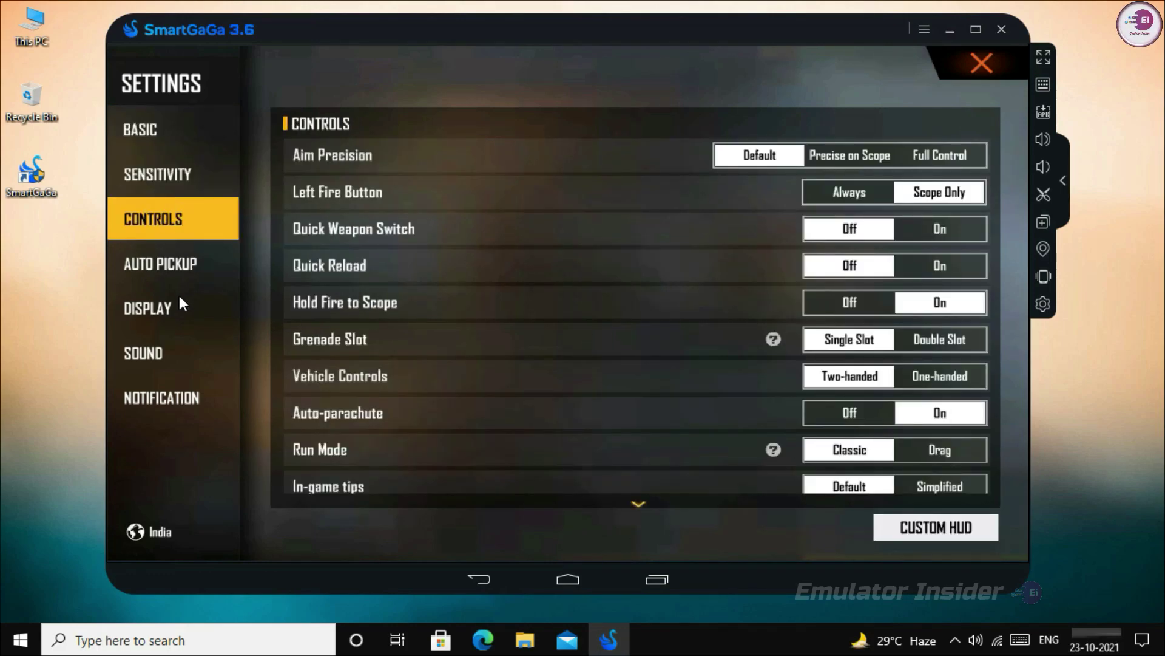
pyautogui.click(180, 296)
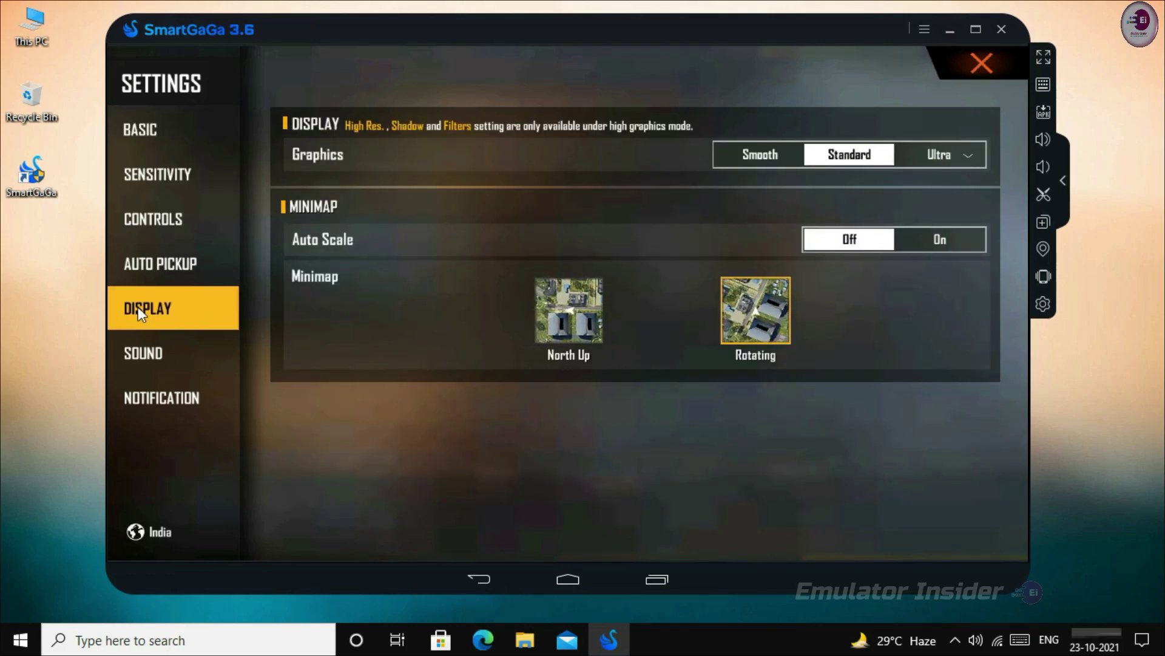
pyautogui.click(937, 151)
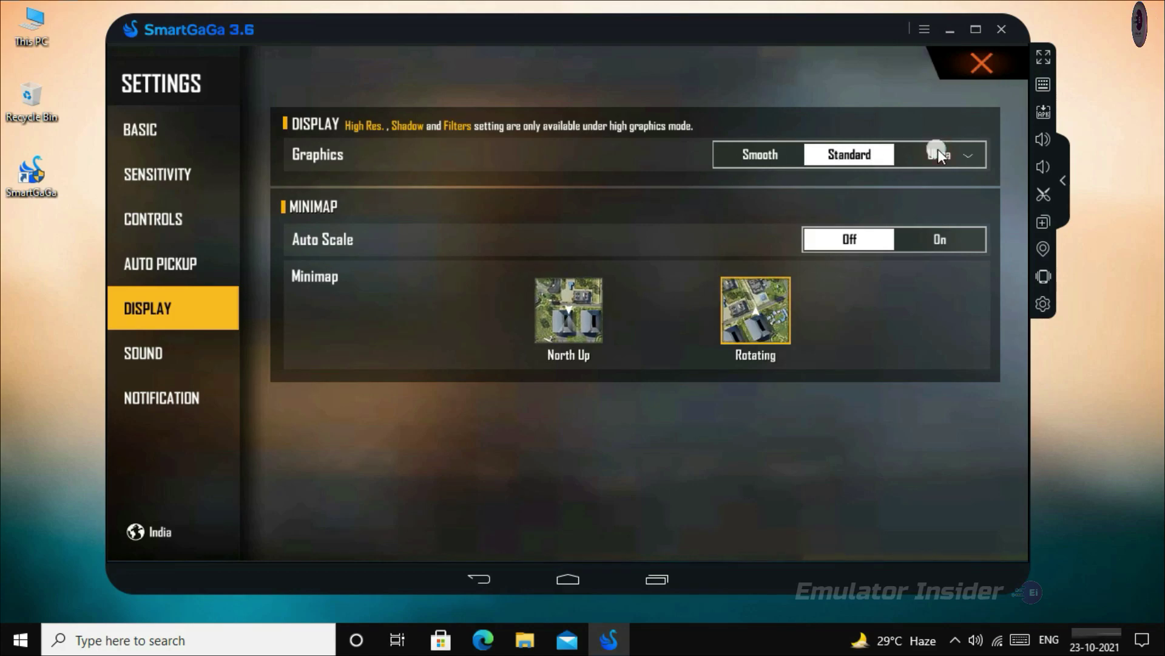
pyautogui.click(941, 192)
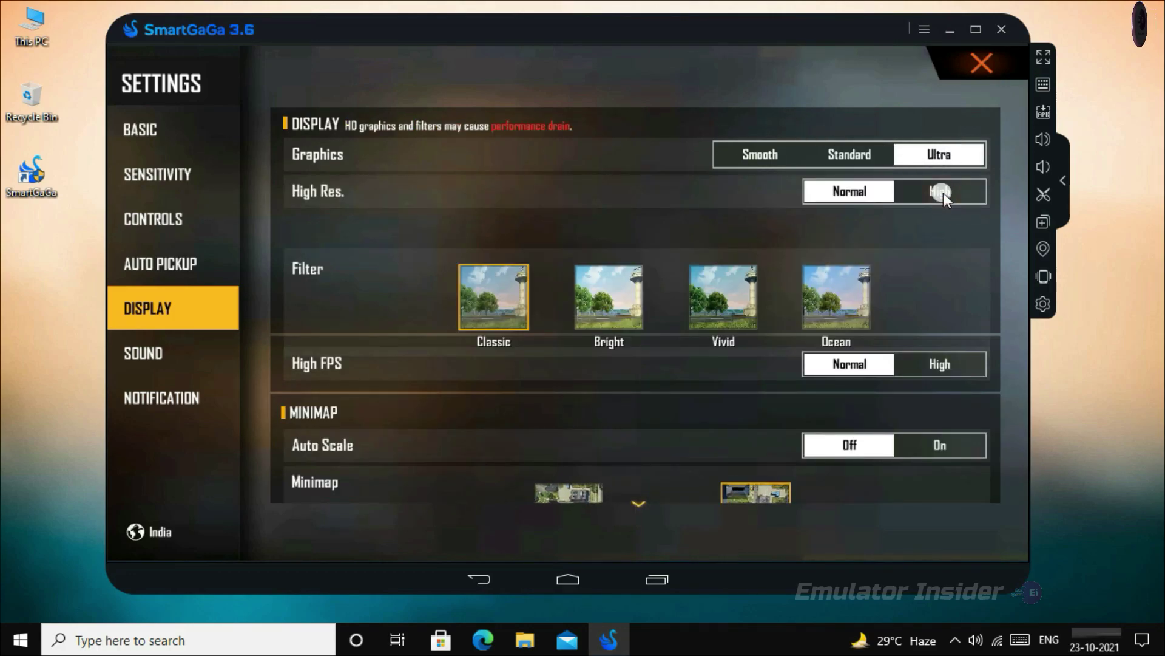
pyautogui.click(929, 364)
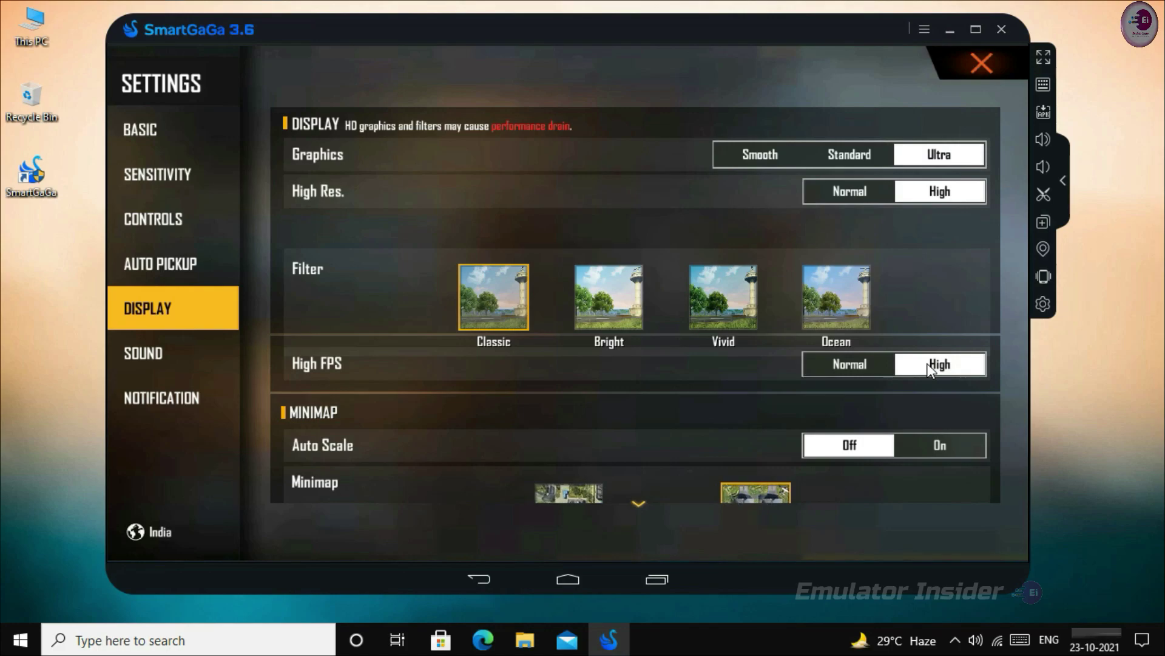
pyautogui.scroll(-2, 671, 278)
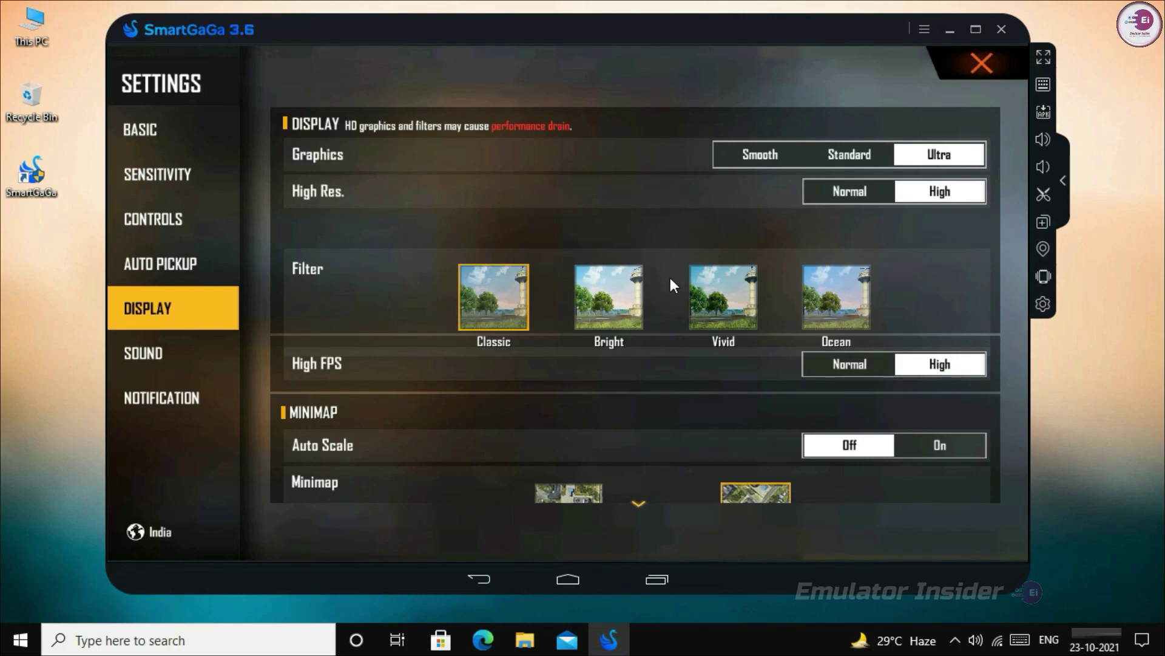